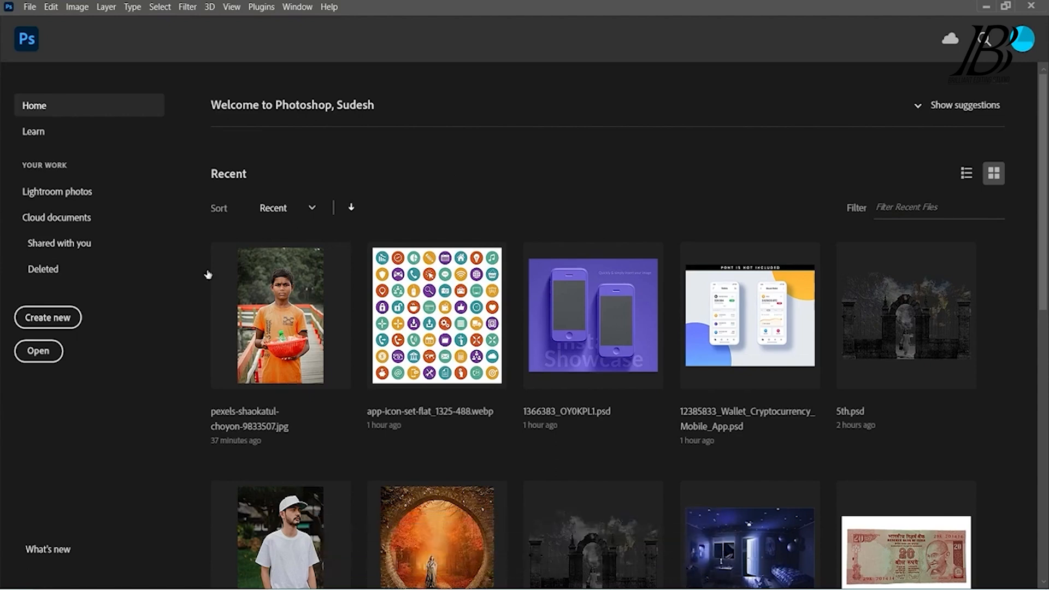
# - Create a new document from the Default Photoshop Size photo preset, 7 x 5 in at 300 ppi
pyautogui.click(72, 317)
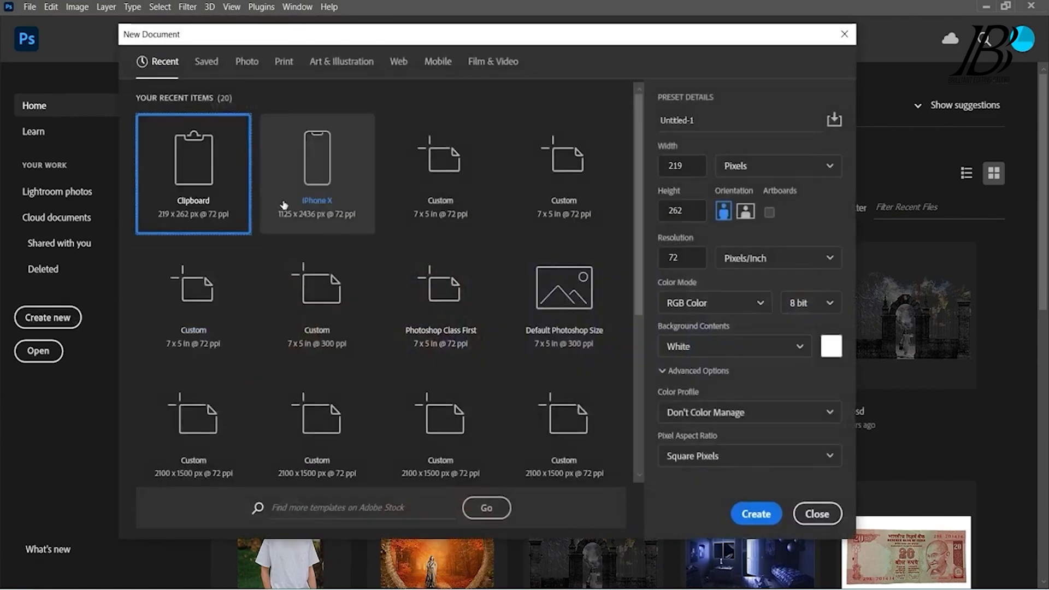
pyautogui.click(247, 61)
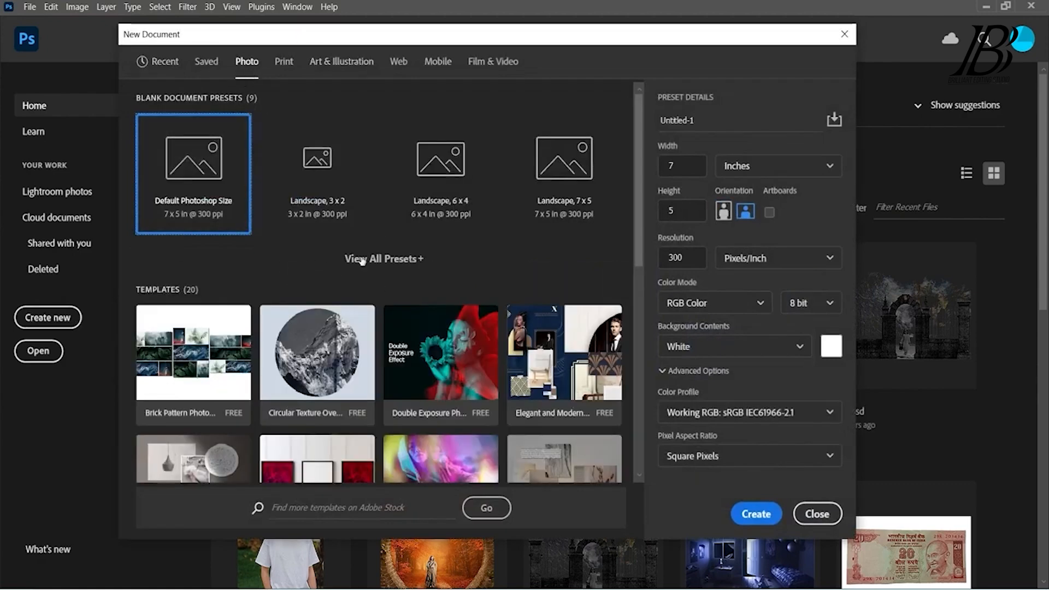
pyautogui.click(768, 514)
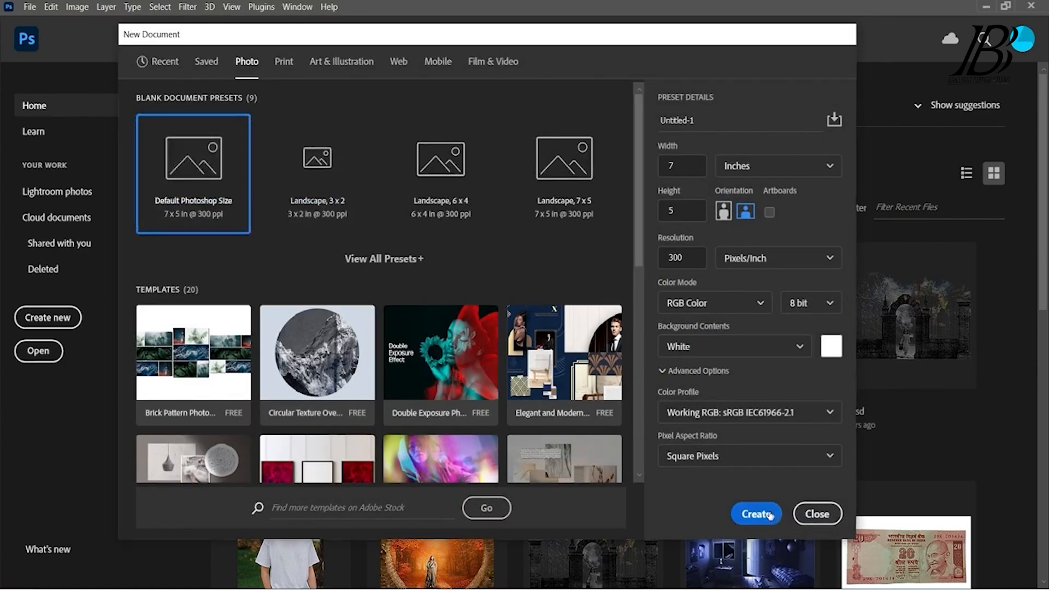
# - Close the Tools panel, the Properties and Adjustments panels, the Layers group and the dock of collapsed panels to clear the workspace
pyautogui.moveTo(21, 50); pyautogui.dragTo(190, 128)
pyautogui.click(196, 125)
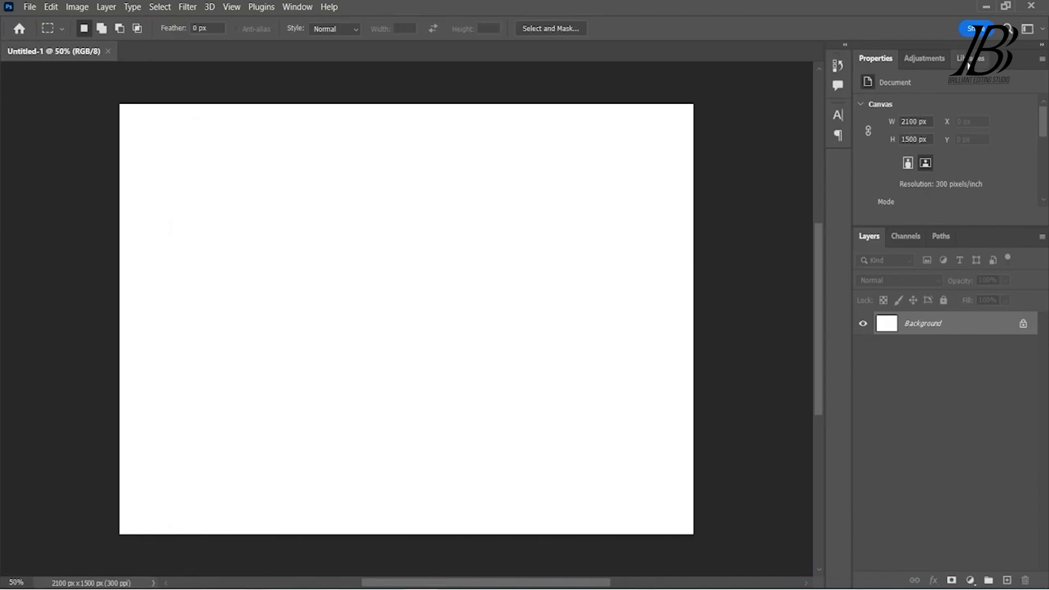
pyautogui.rightClick(867, 61)
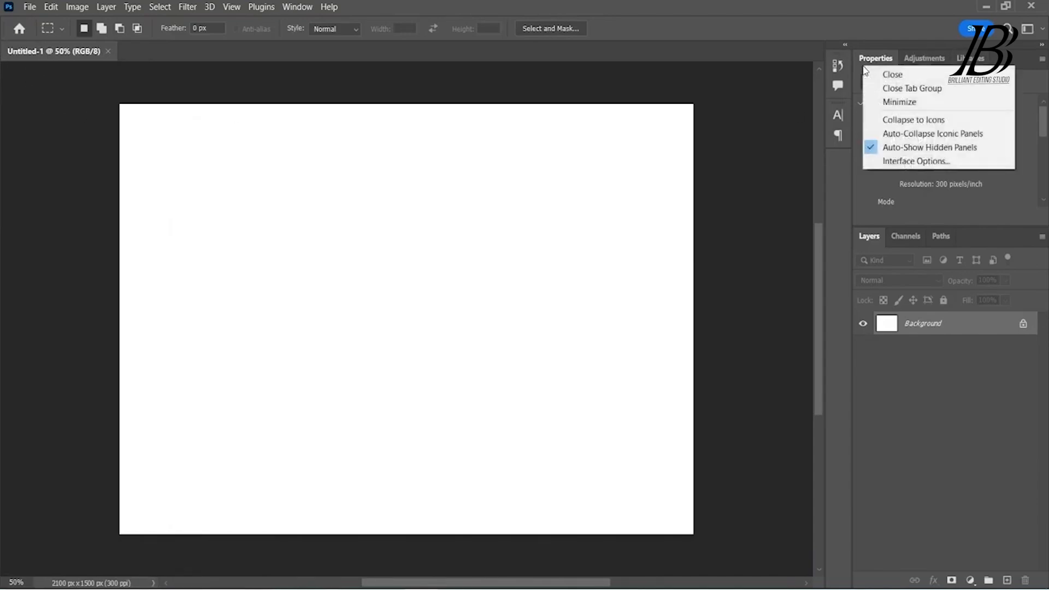
pyautogui.click(894, 75)
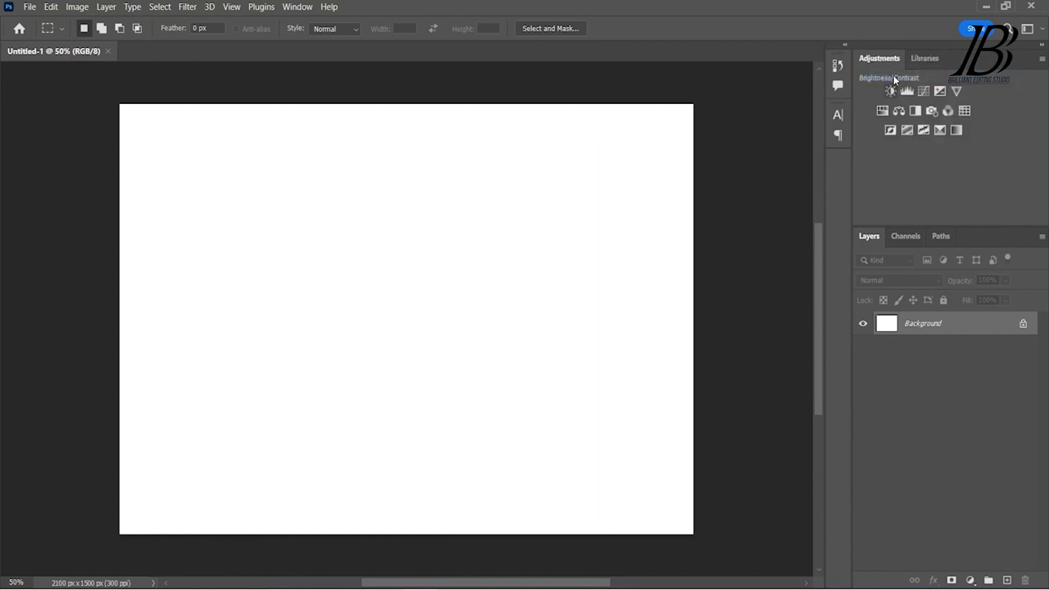
pyautogui.rightClick(882, 59)
pyautogui.click(907, 69)
pyautogui.rightClick(877, 63)
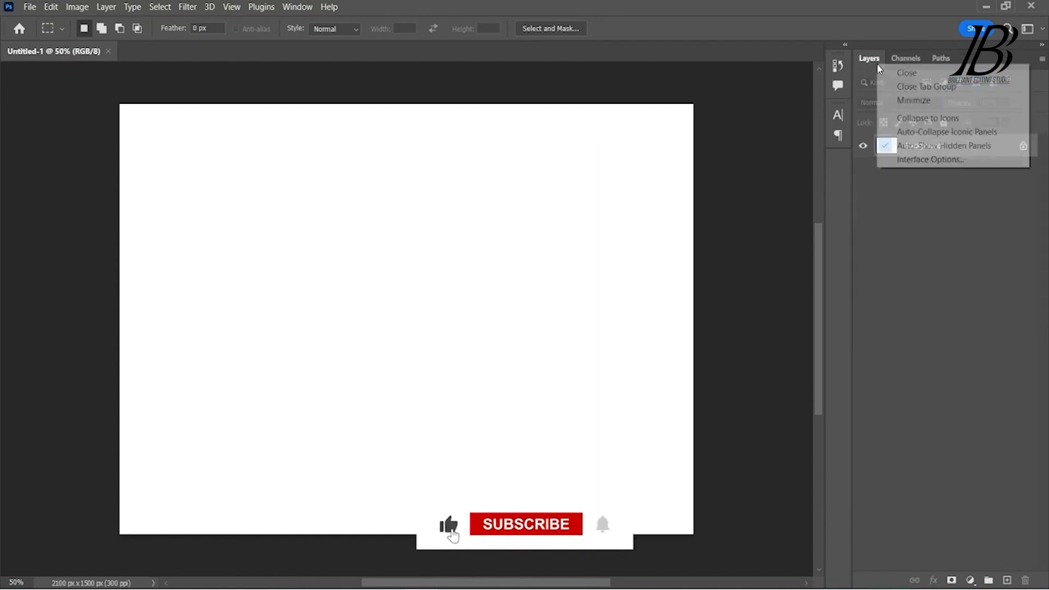
pyautogui.click(926, 86)
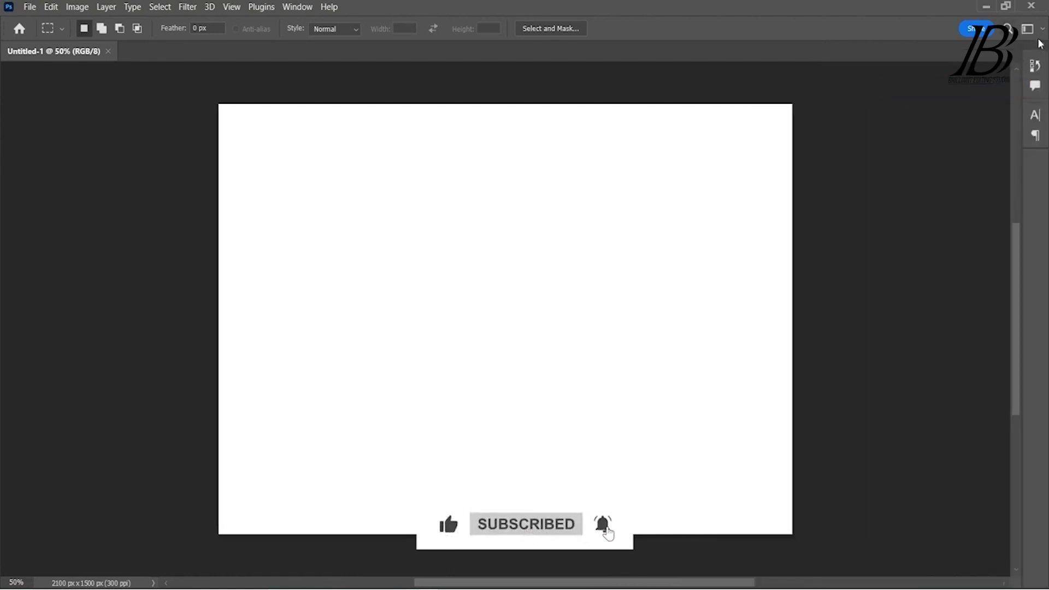
pyautogui.moveTo(1032, 47); pyautogui.dragTo(986, 50)
pyautogui.click(999, 54)
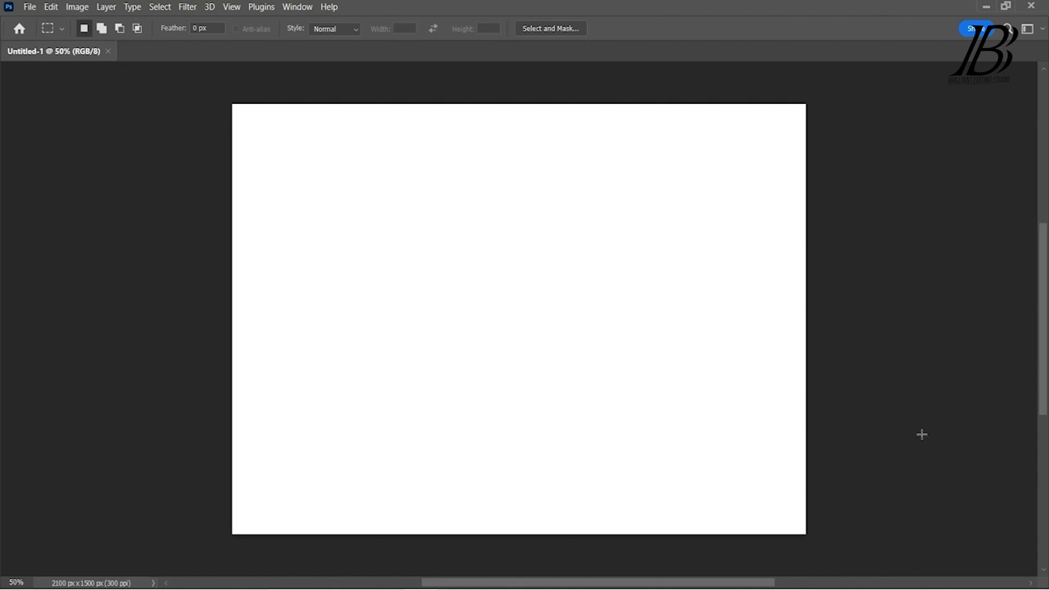
# - Reset the Essentials workspace to restore its default panel layout
pyautogui.click(300, 7)
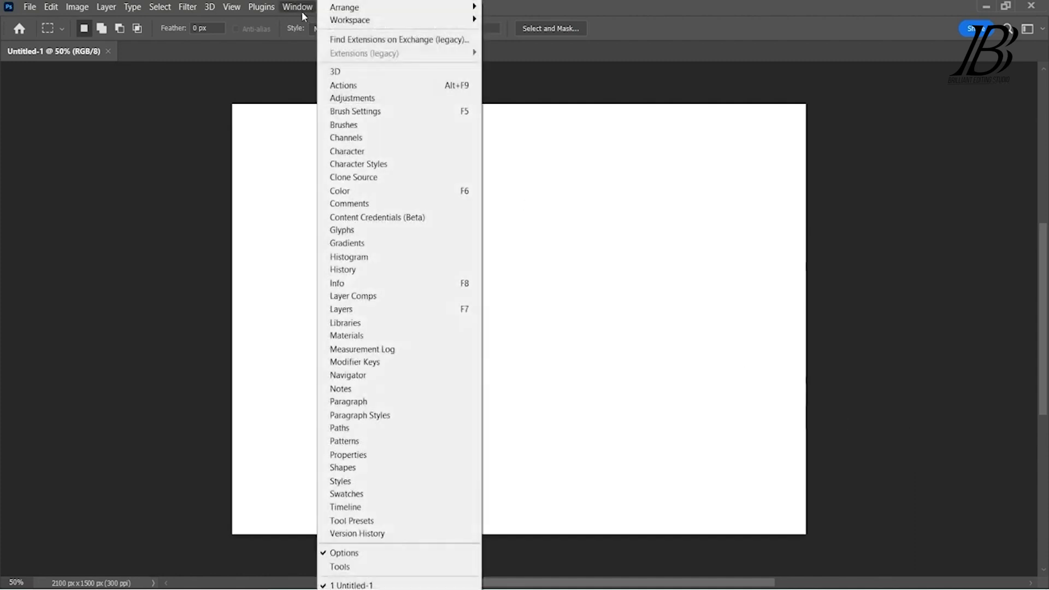
pyautogui.moveTo(354, 20)
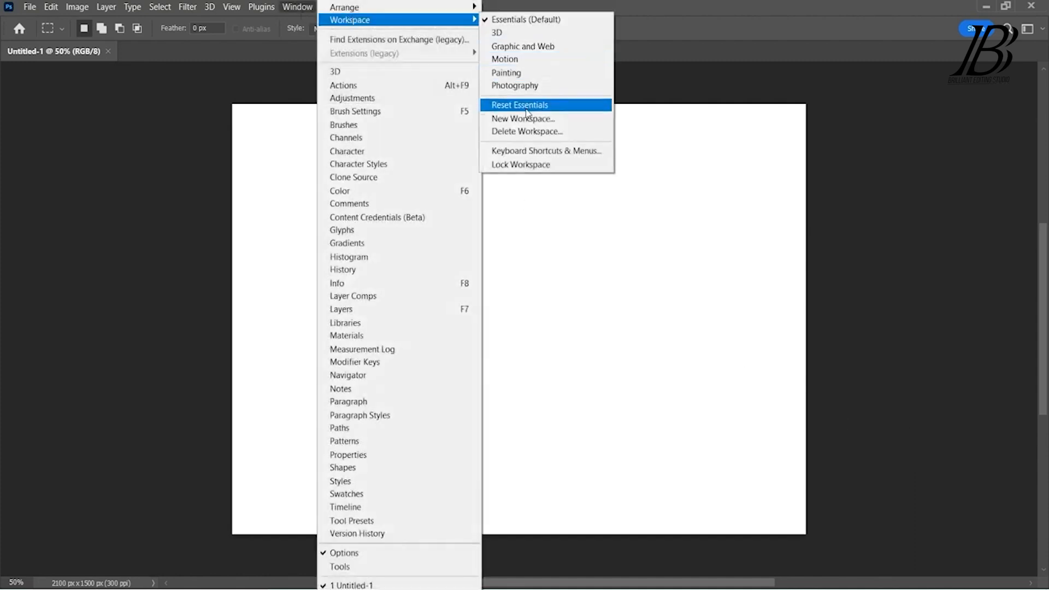
pyautogui.click(505, 105)
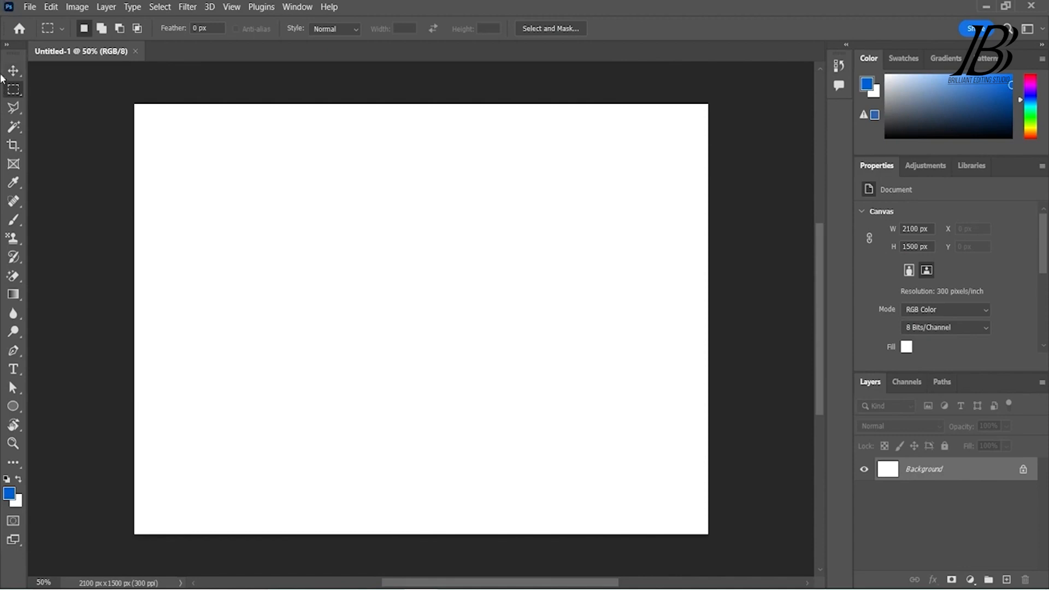
# - Switch the panel layout to the 3D workspace
pyautogui.click(295, 6)
pyautogui.moveTo(343, 22)
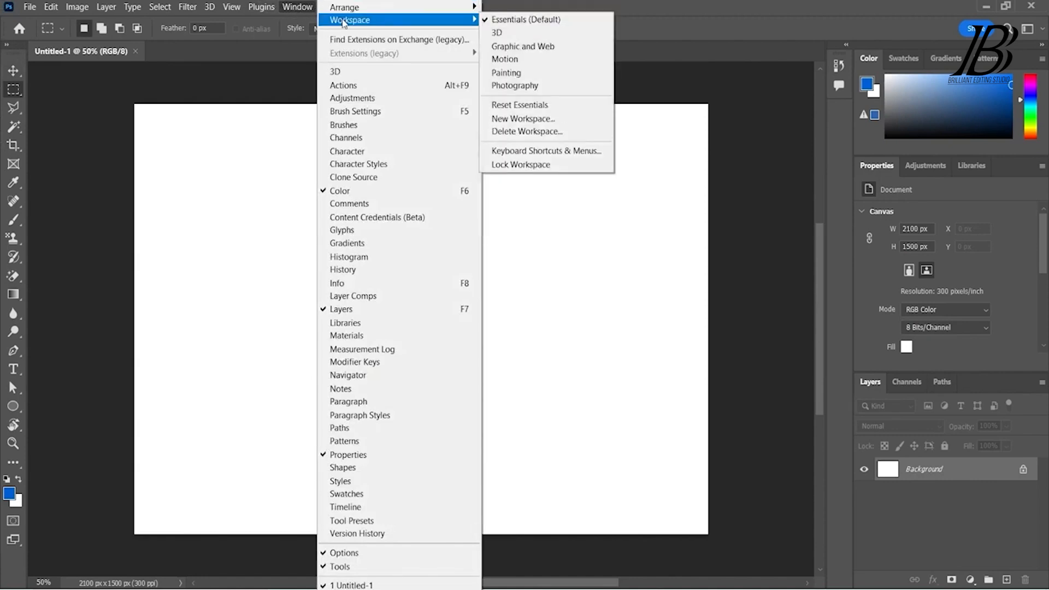
pyautogui.click(566, 34)
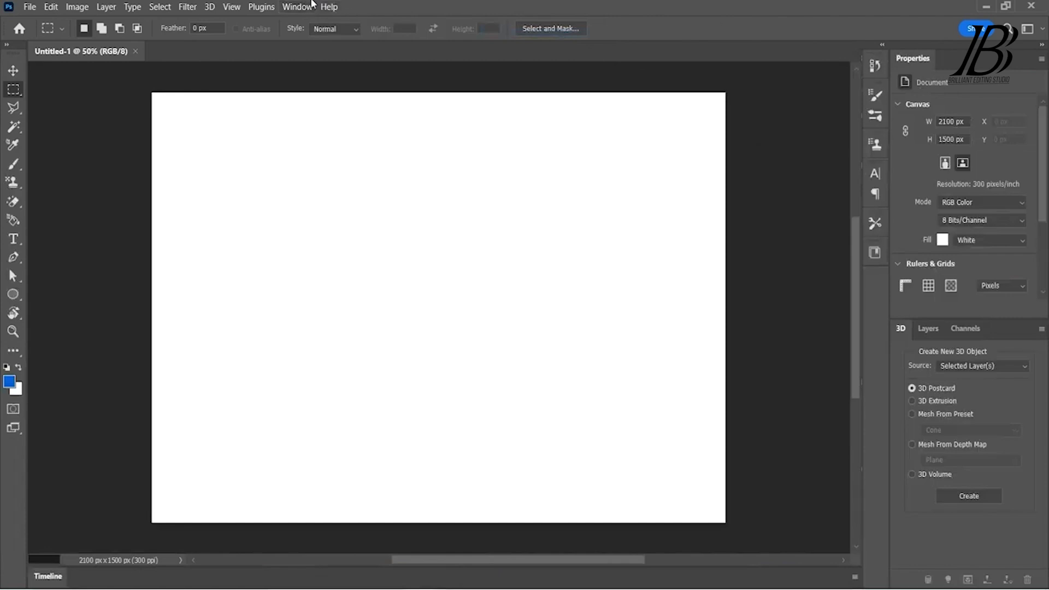
# - Close the Properties and 3D panels, keeping only Layers and Channels in the expanded panel group
pyautogui.click(297, 6)
pyautogui.moveTo(333, 25)
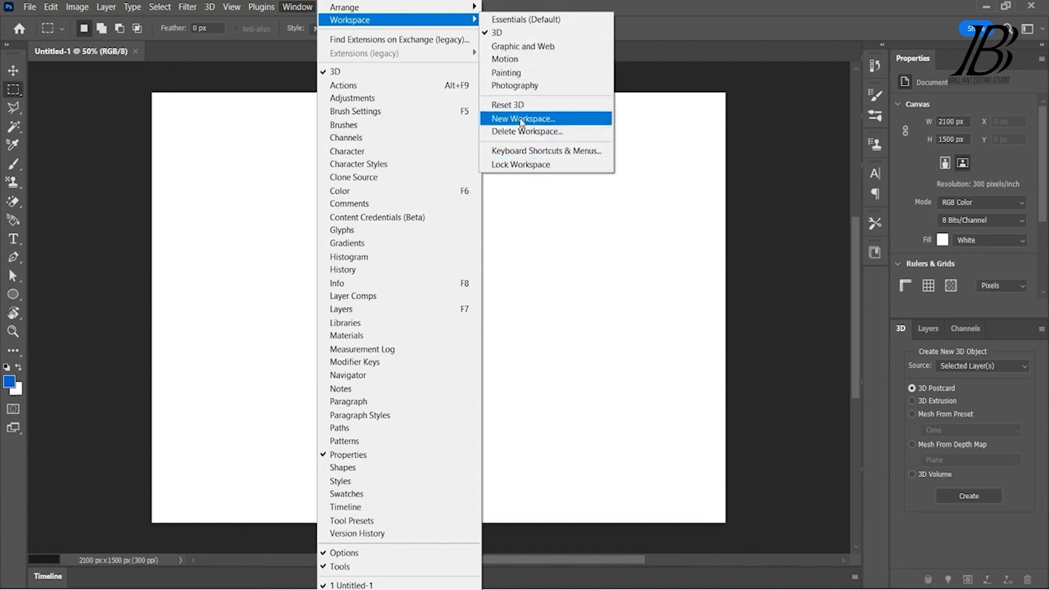
pyautogui.rightClick(916, 60)
pyautogui.click(924, 65)
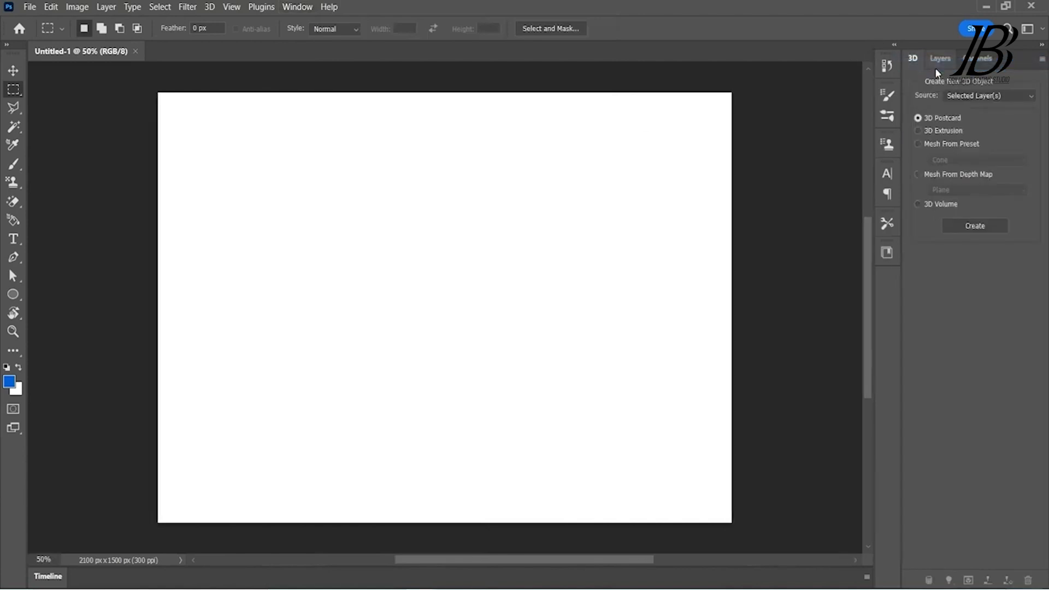
pyautogui.click(947, 59)
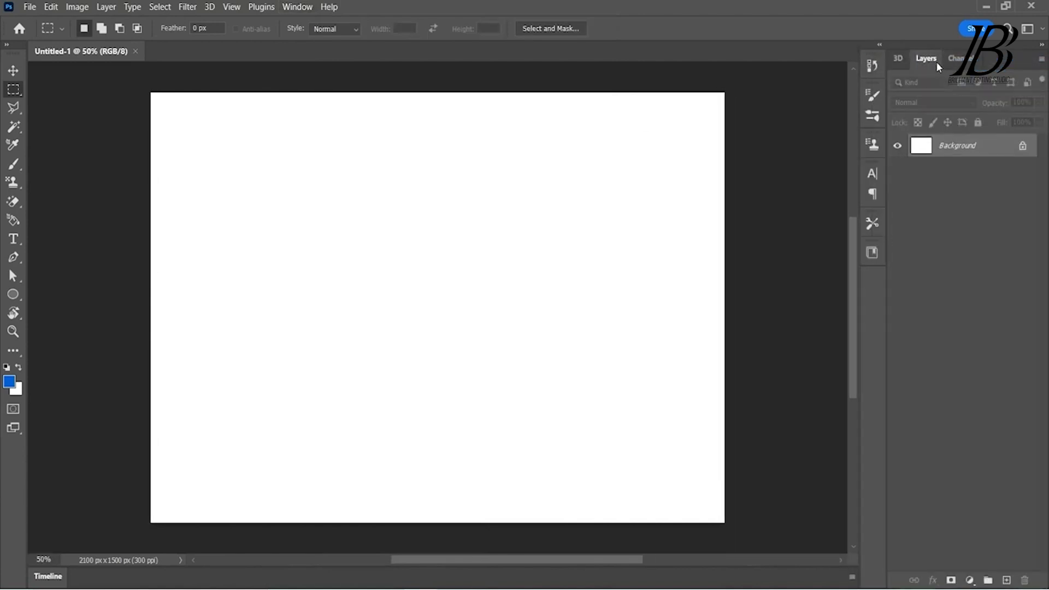
pyautogui.click(898, 59)
pyautogui.rightClick(898, 59)
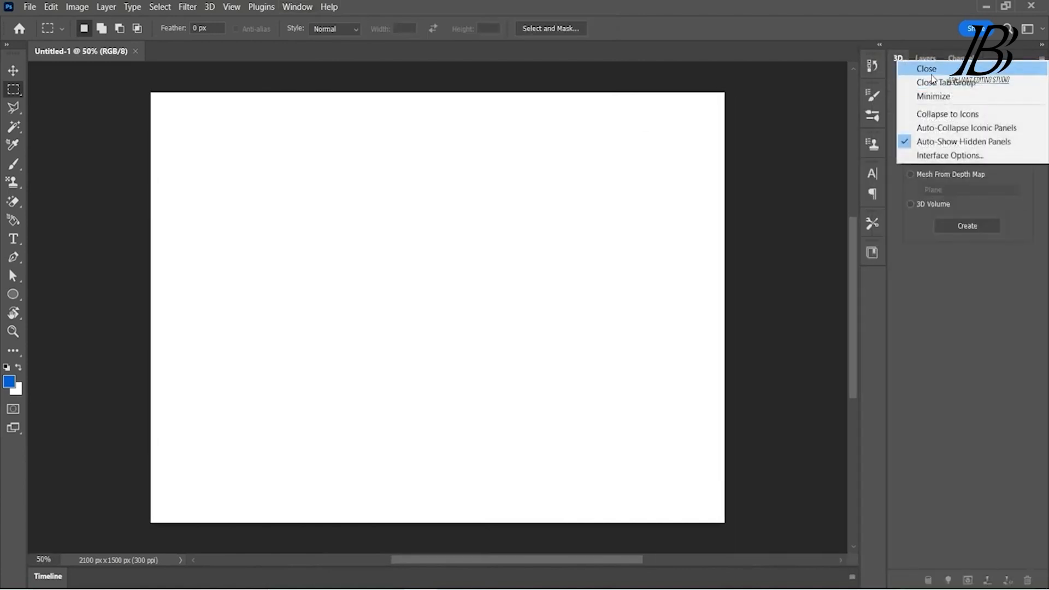
pyautogui.click(931, 69)
# - Save the current panel layout as a new workspace named "3d Custom Workspace"
pyautogui.click(299, 7)
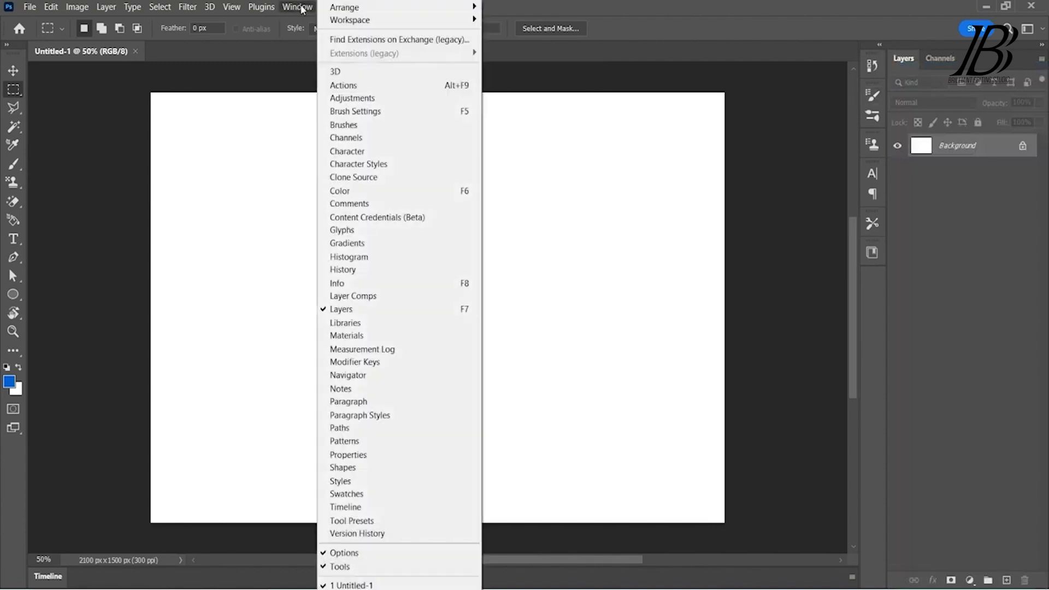
pyautogui.moveTo(384, 24)
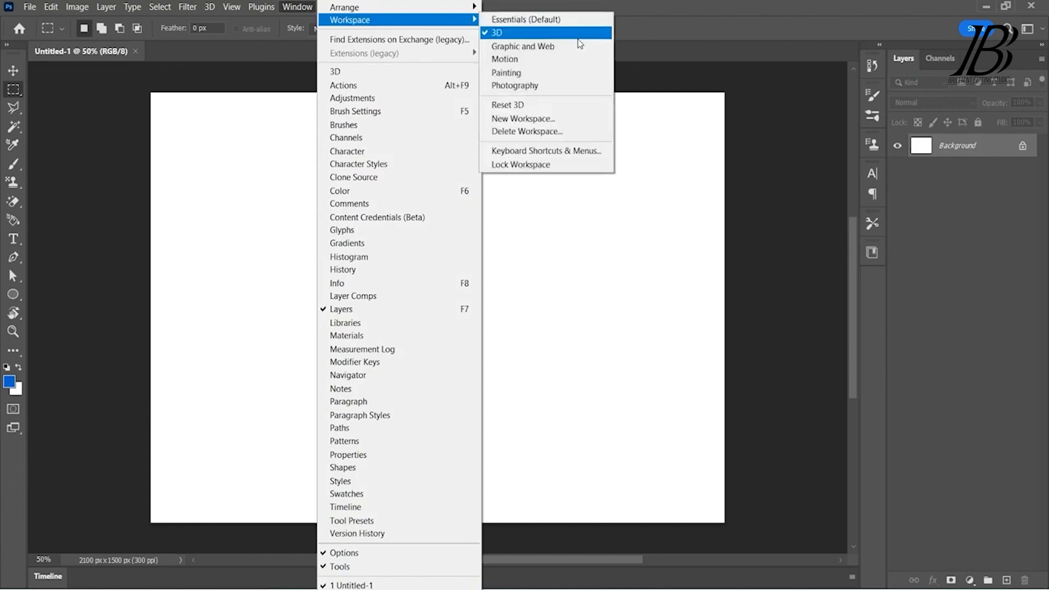
pyautogui.click(549, 122)
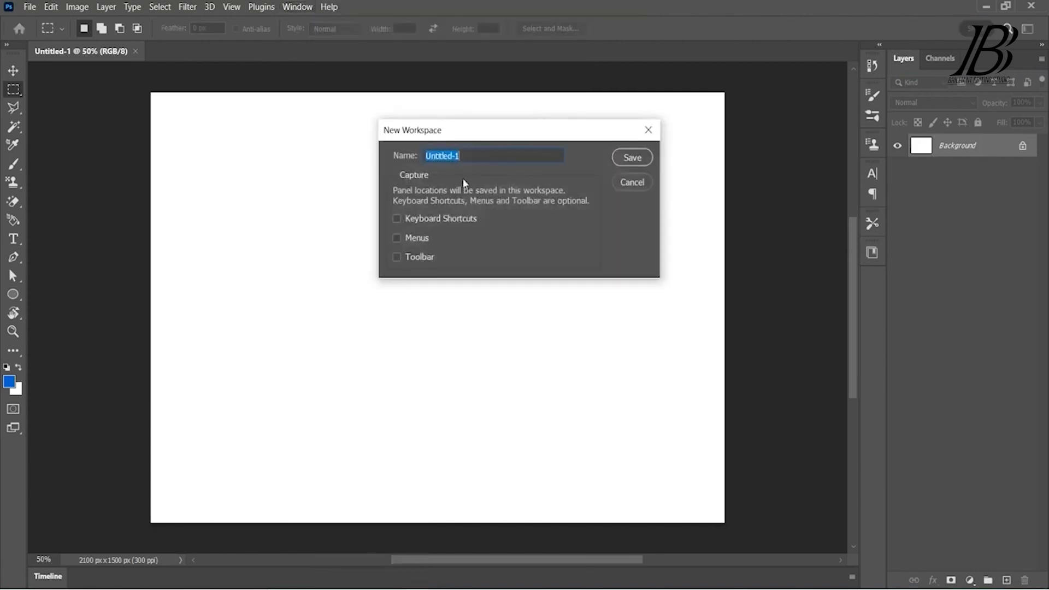
pyautogui.press('BackSpace')
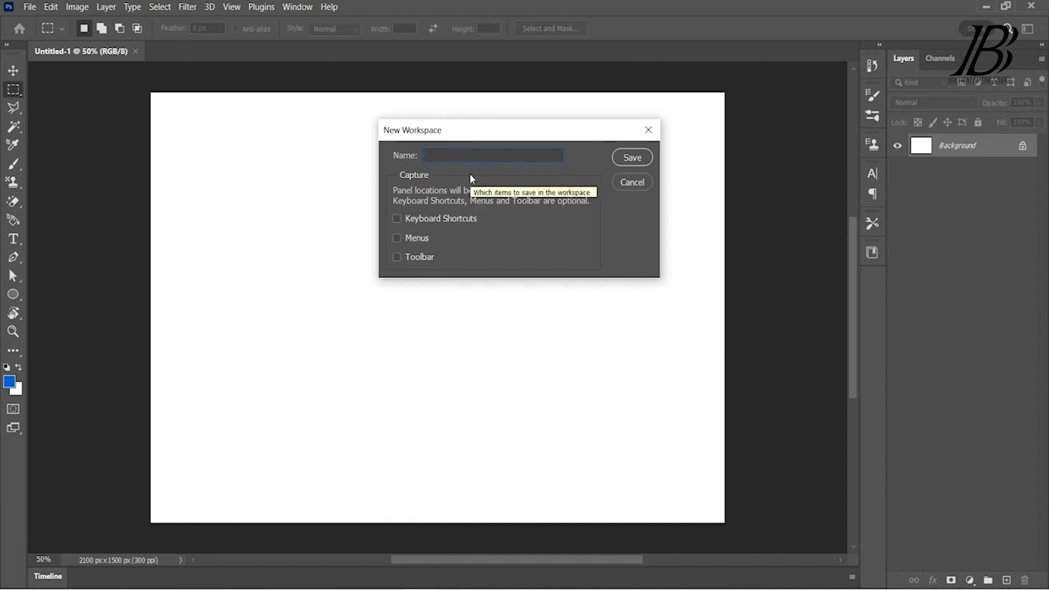
pyautogui.write('3d Custom')
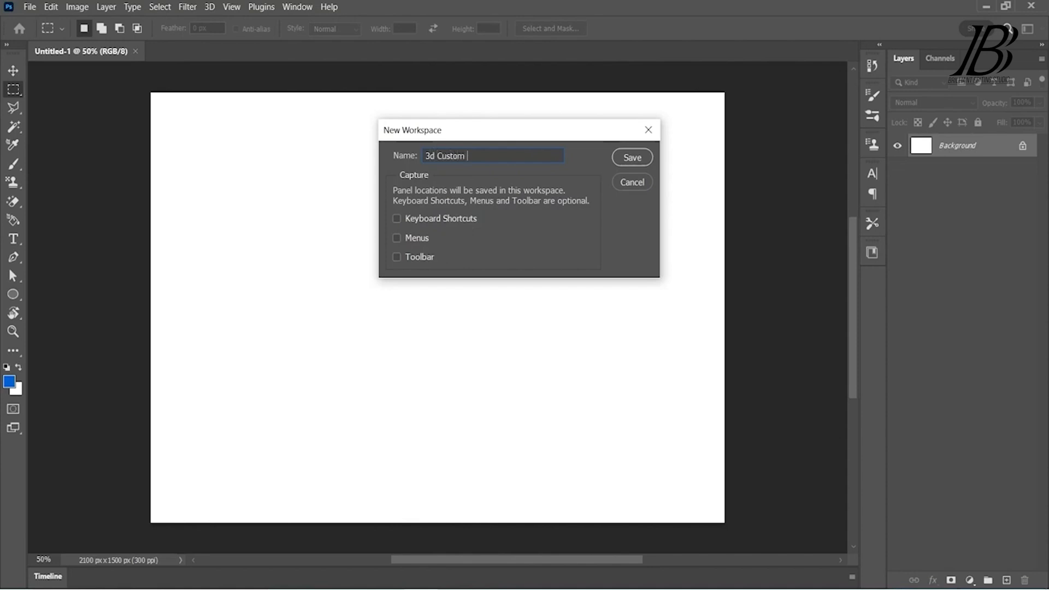
pyautogui.write(' Workspace')
pyautogui.click(633, 158)
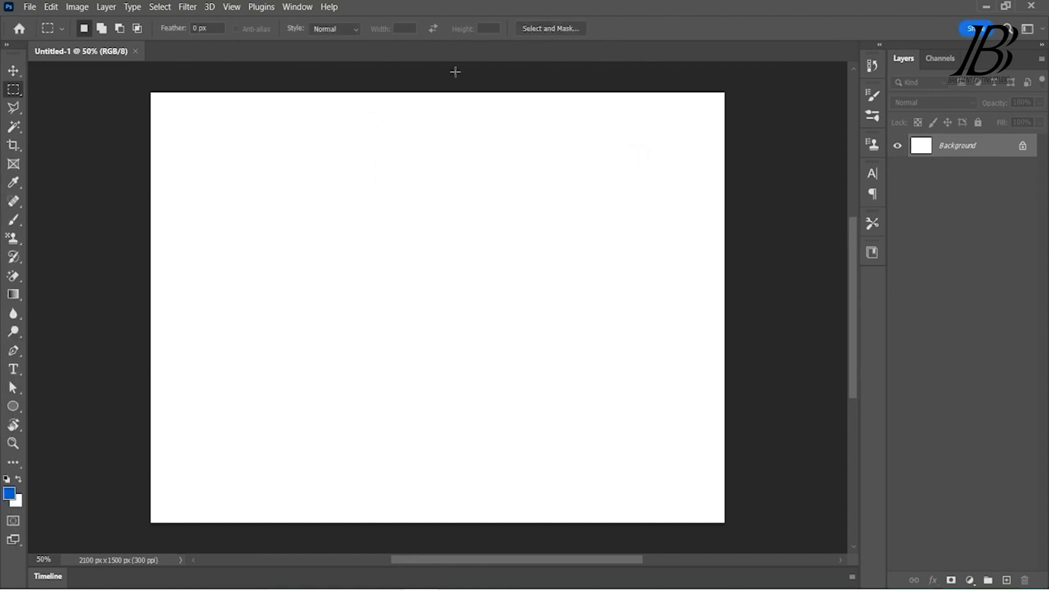
# - Switch to the built-in 3D workspace and reset it to its default panel layout
pyautogui.click(298, 7)
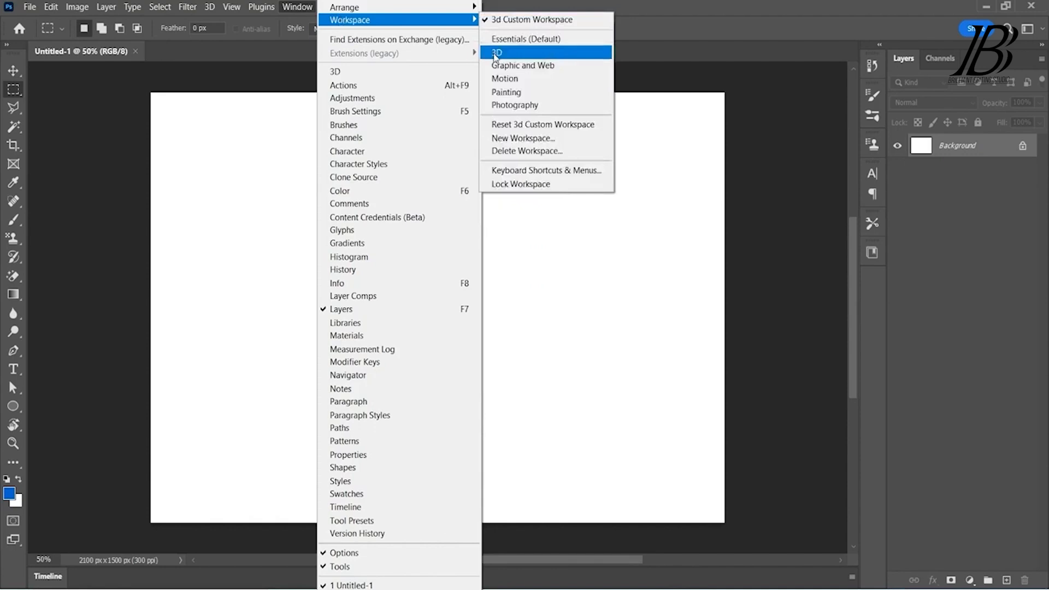
pyautogui.click(496, 52)
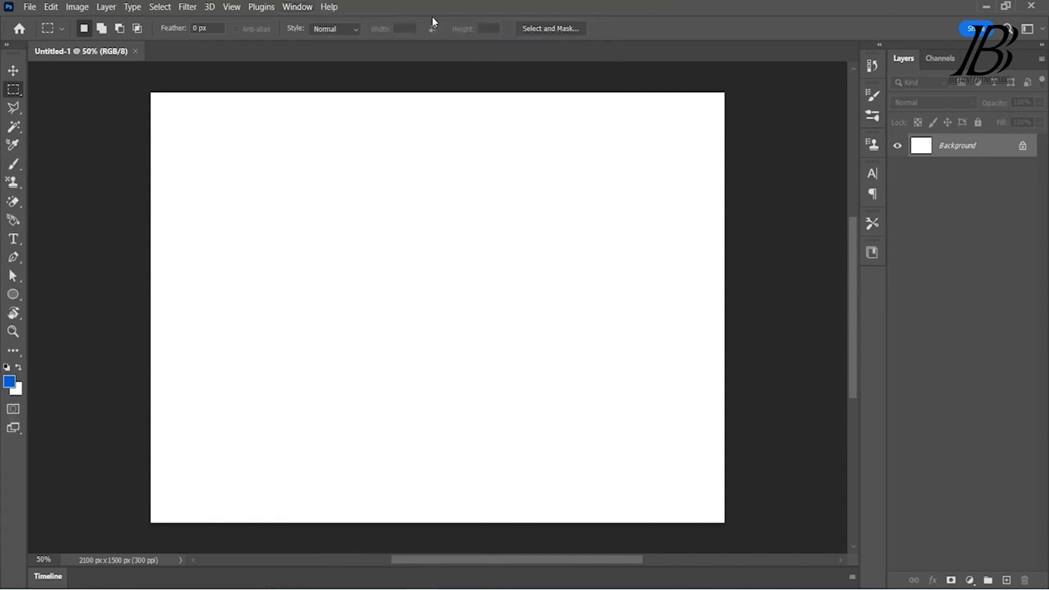
pyautogui.click(304, 6)
pyautogui.moveTo(335, 26)
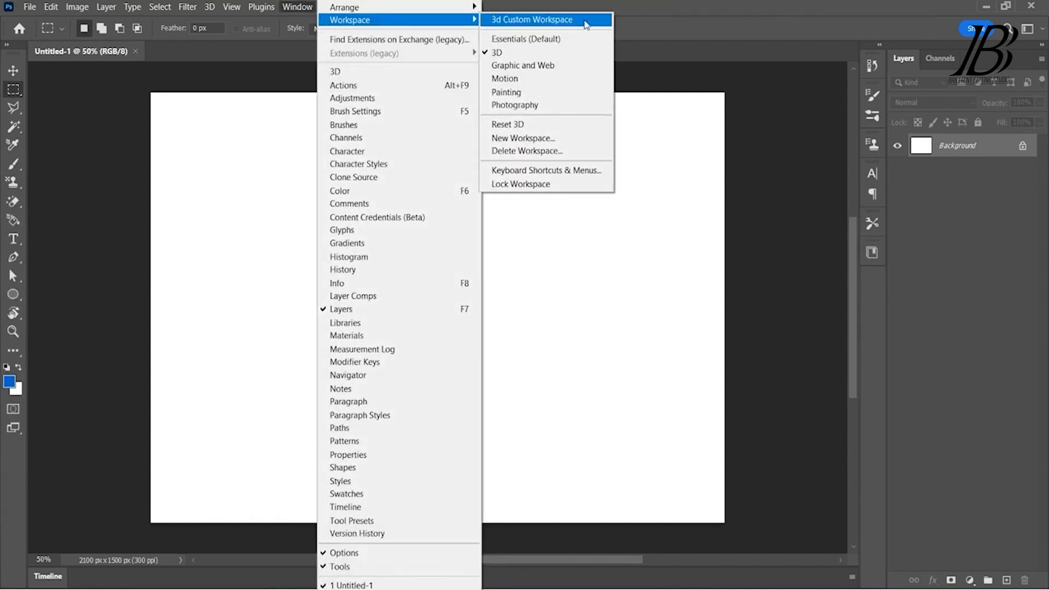
pyautogui.click(539, 124)
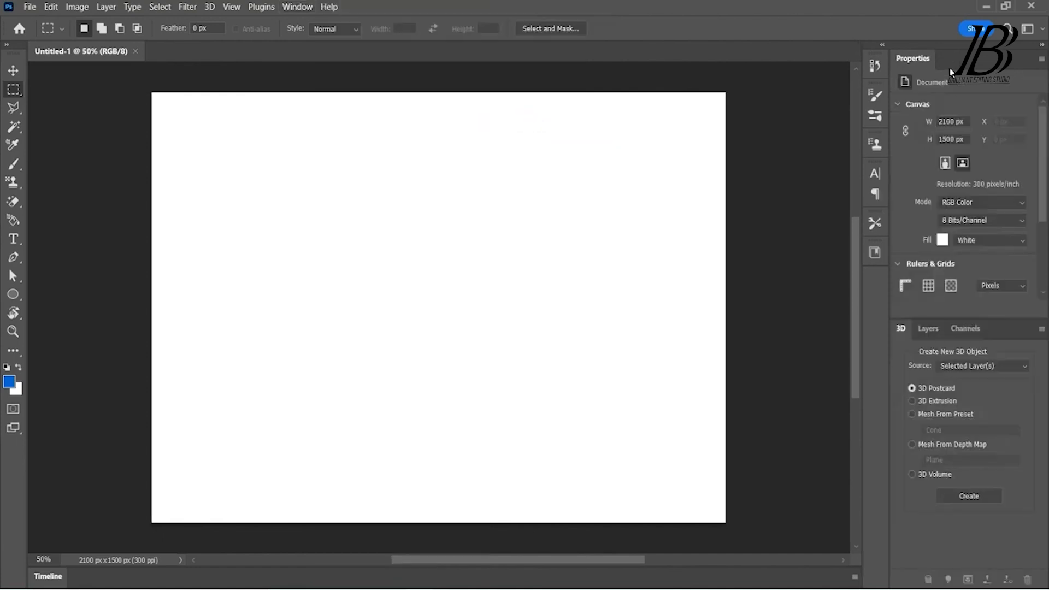
# - Switch to the saved 3d Custom Workspace and reset it to its stored layout
pyautogui.click(288, 7)
pyautogui.moveTo(339, 21)
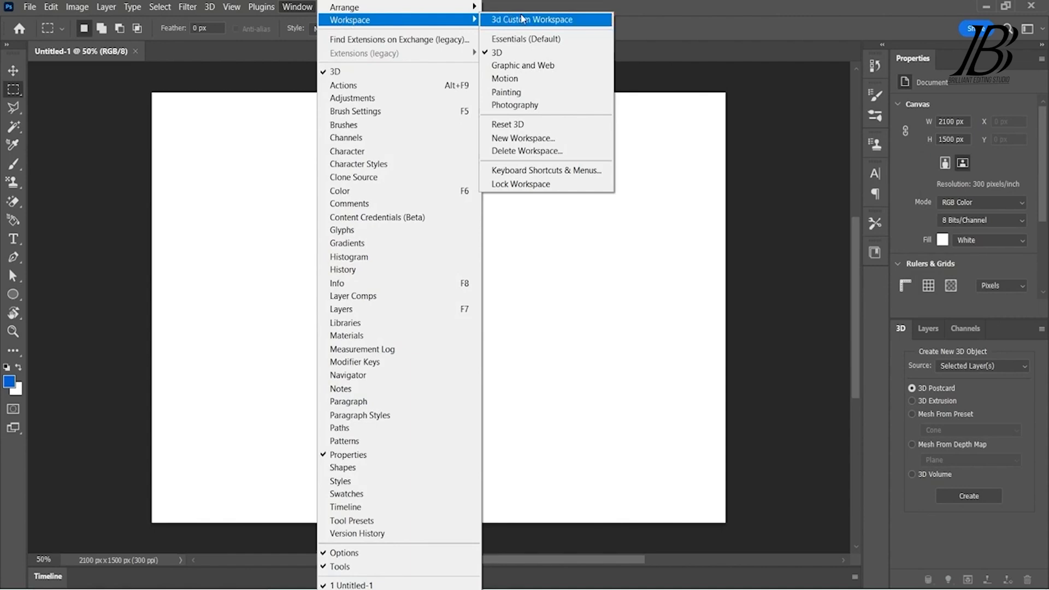
pyautogui.click(522, 19)
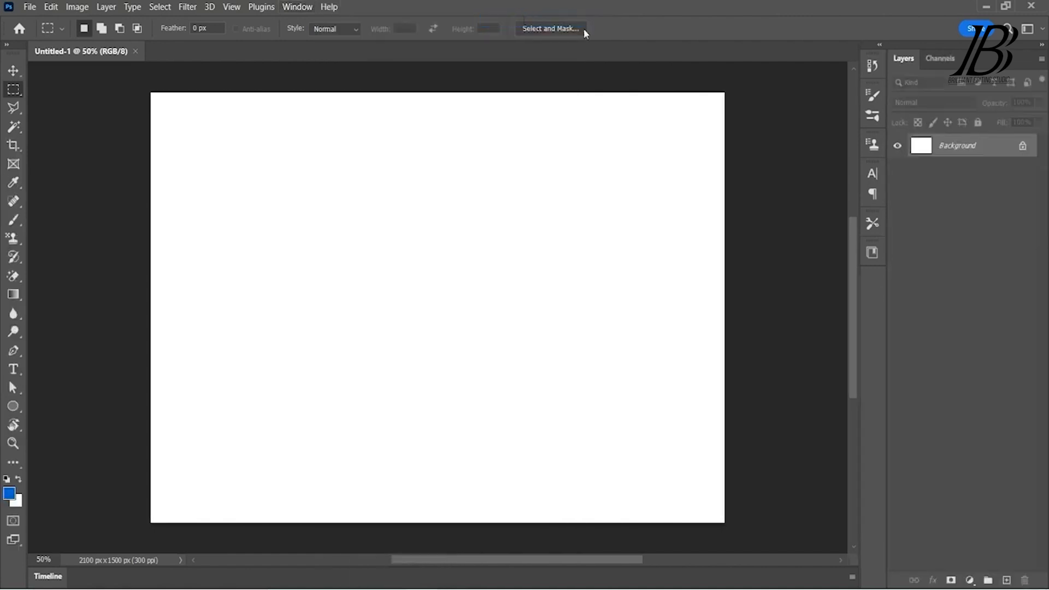
pyautogui.click(309, 9)
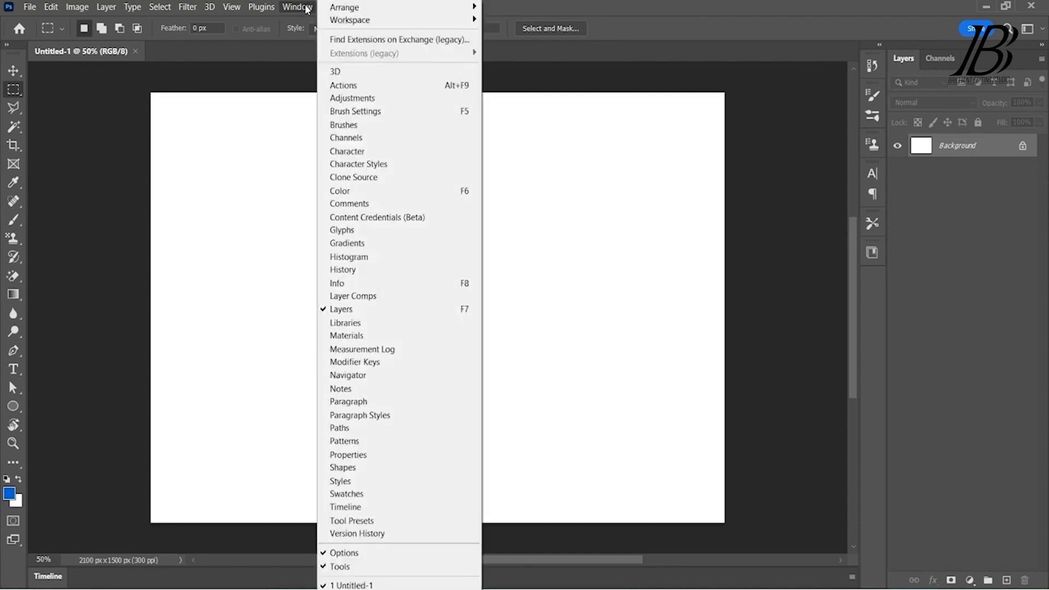
pyautogui.moveTo(337, 20)
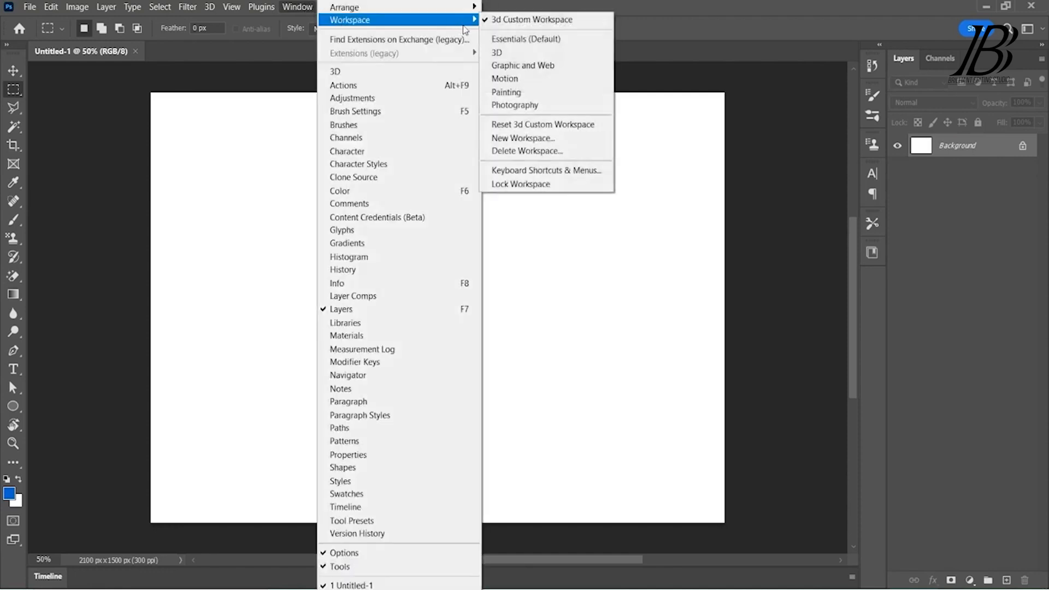
pyautogui.click(542, 125)
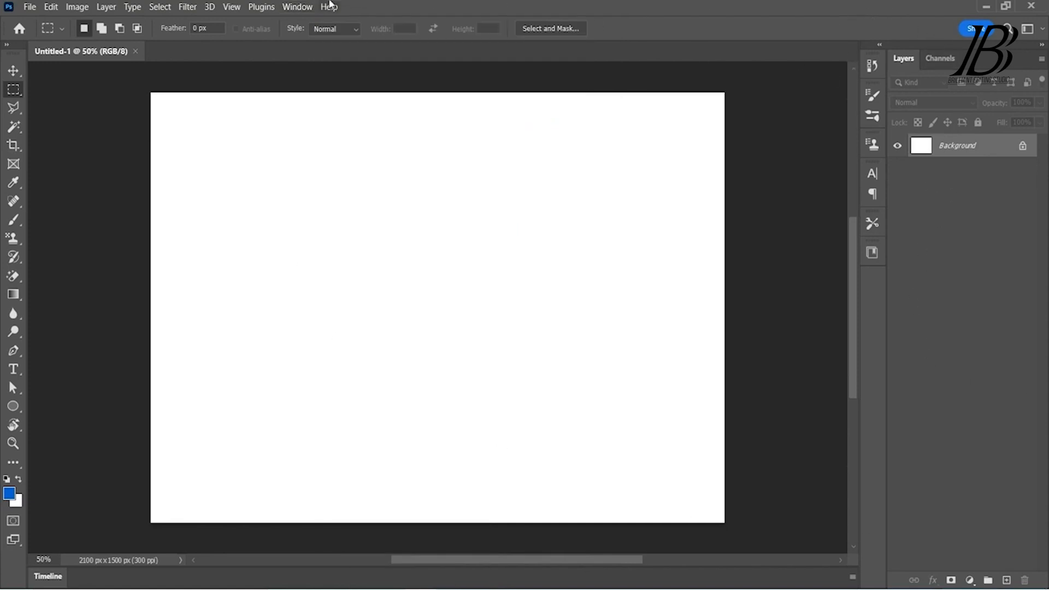
# - Switch back to the Essentials (Default) workspace
pyautogui.click(297, 7)
pyautogui.moveTo(350, 19)
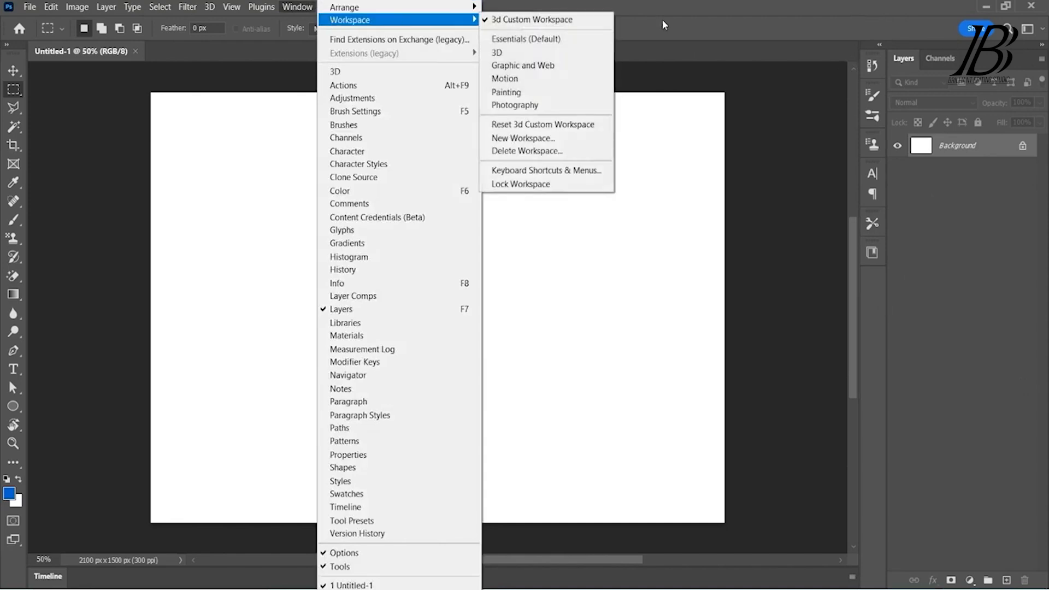
pyautogui.click(527, 39)
# - Delete the saved workspace "3d Custom Workspace" and confirm its removal
pyautogui.click(297, 7)
pyautogui.moveTo(375, 21)
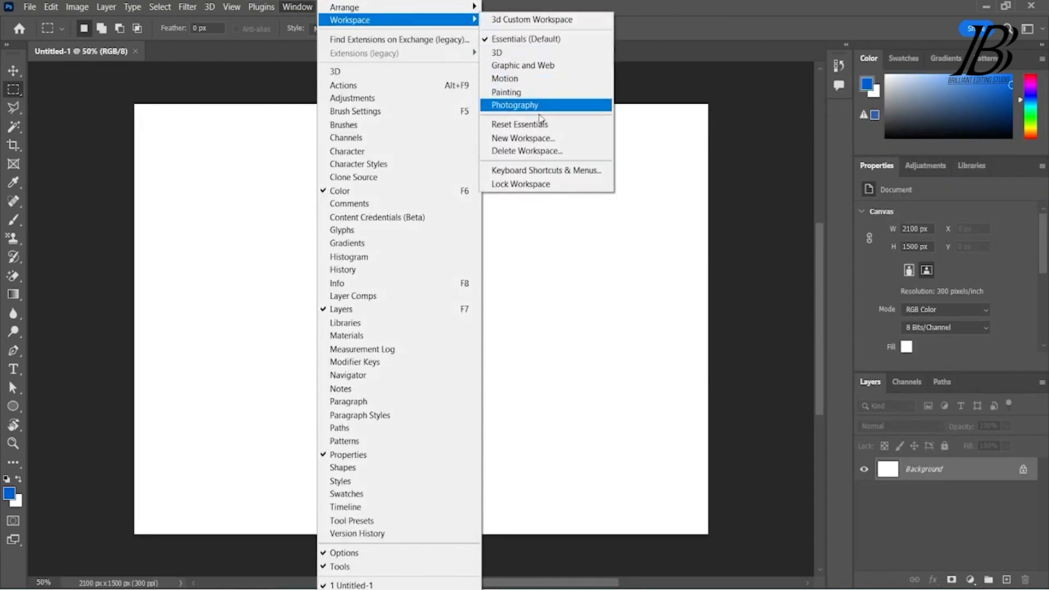
pyautogui.click(526, 150)
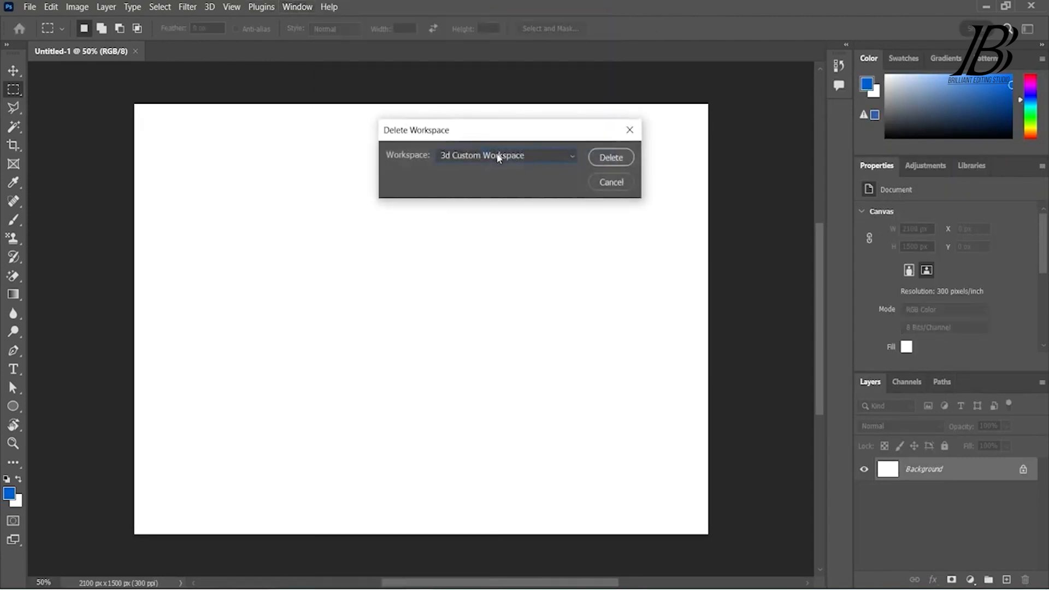
pyautogui.click(499, 158)
pyautogui.click(499, 171)
pyautogui.click(605, 158)
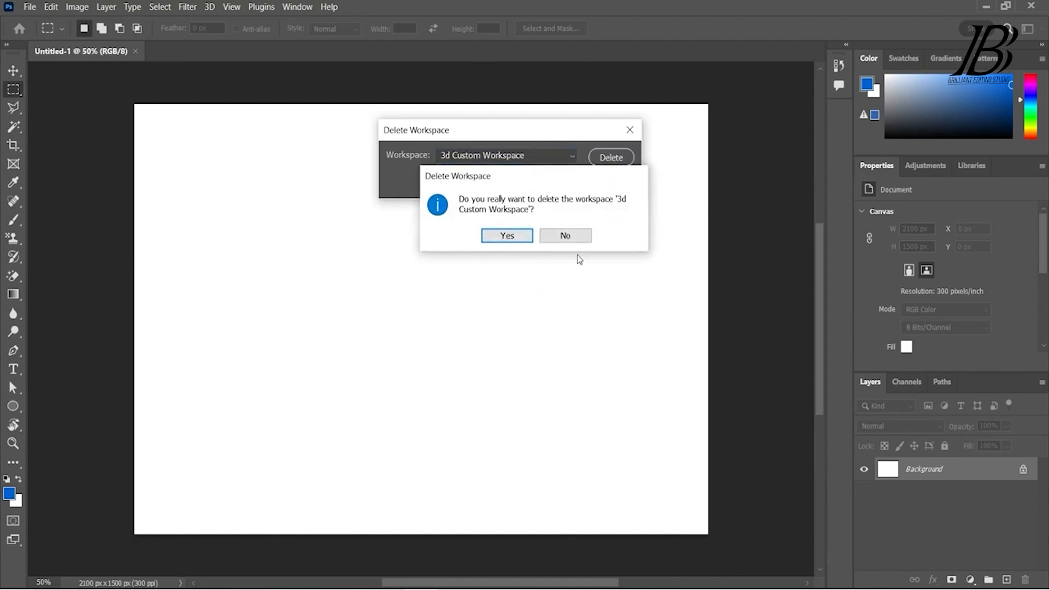
pyautogui.click(503, 238)
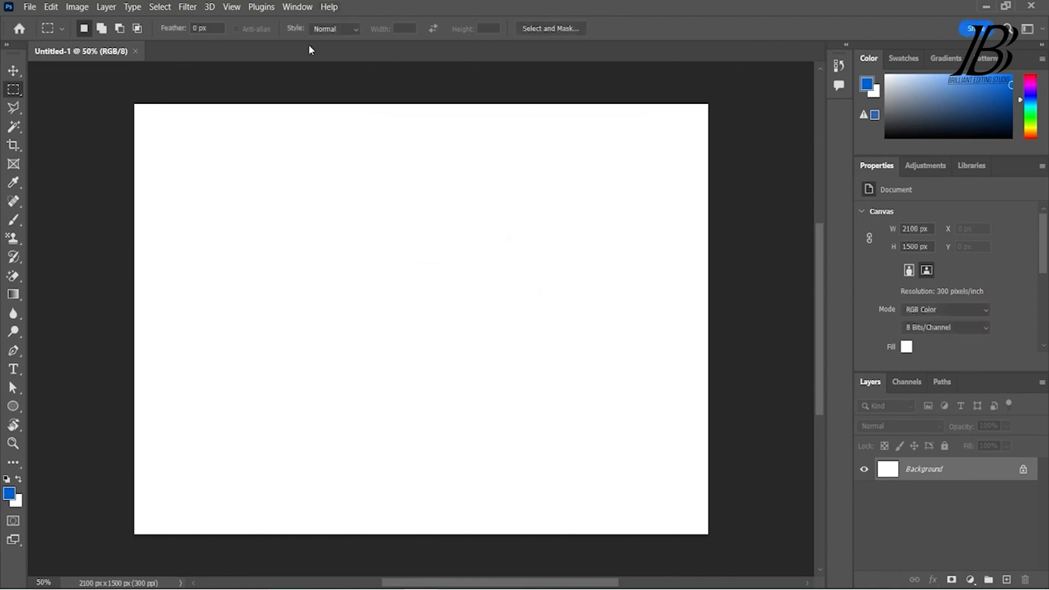
# - Reset the Essentials workspace to its default panel layout
pyautogui.click(300, 6)
pyautogui.moveTo(383, 20)
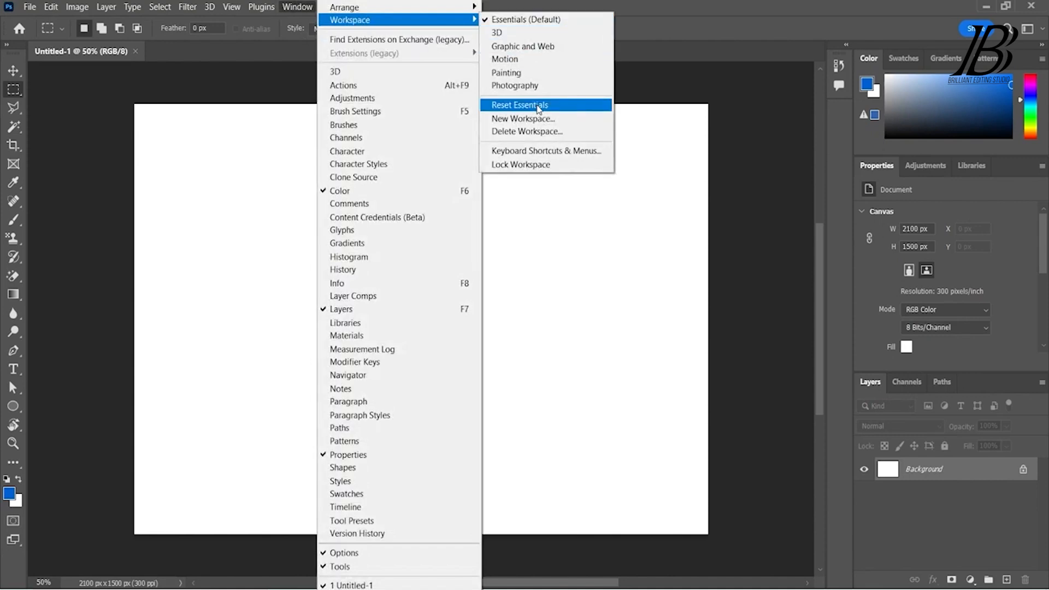
pyautogui.click(538, 109)
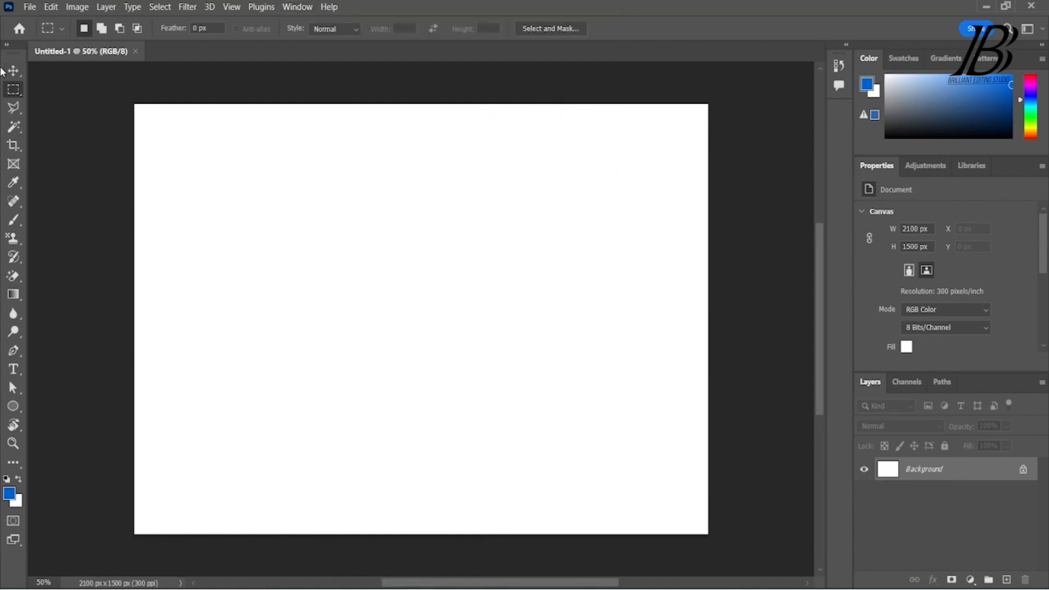
# - Activate the Move Tool from the group it shares with the Artboard Tool
pyautogui.click(12, 73)
pyautogui.rightClick(12, 77)
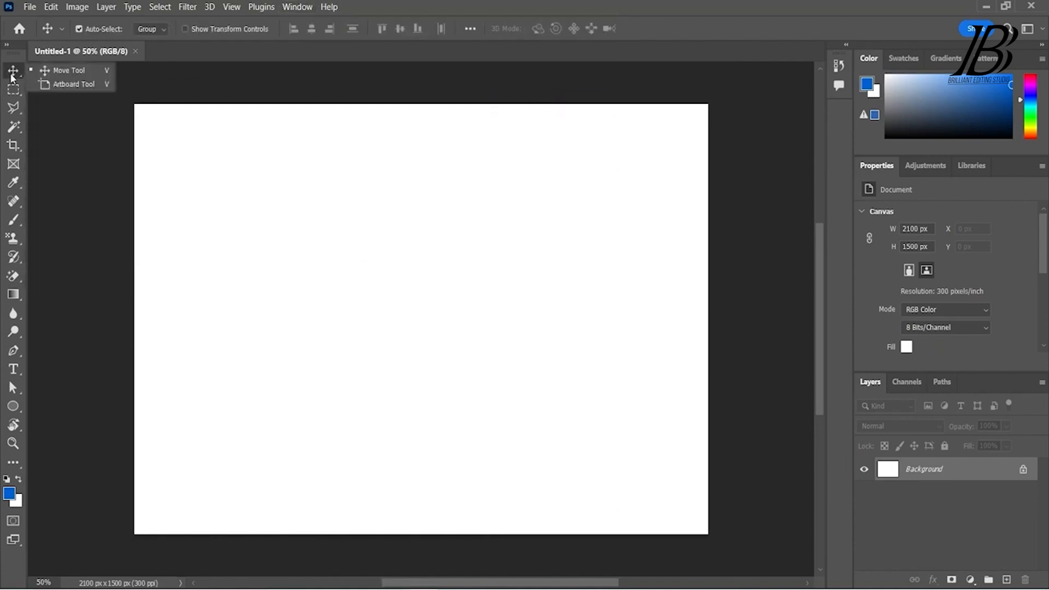
pyautogui.click(61, 76)
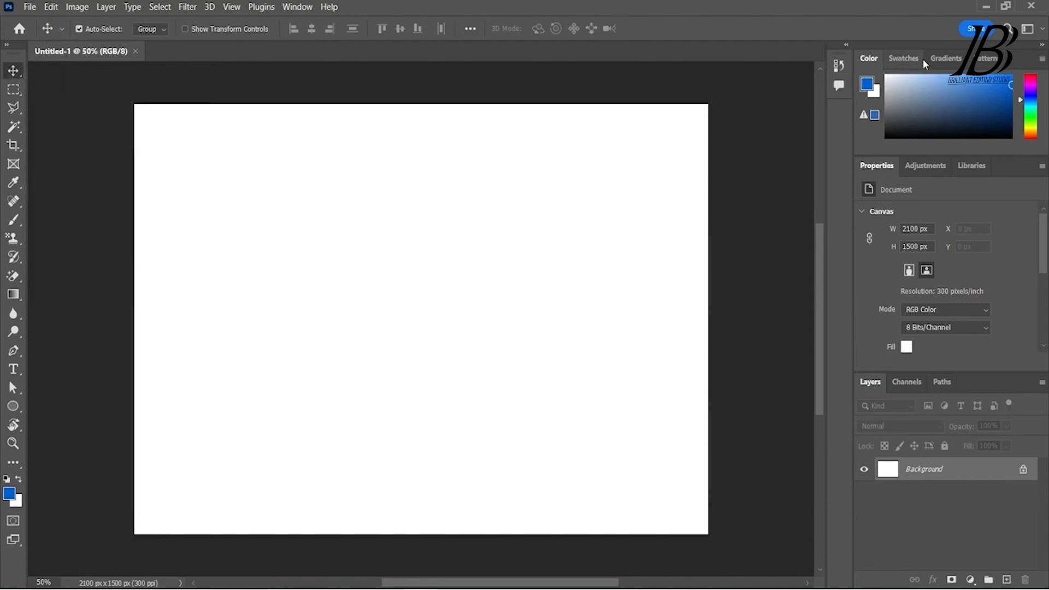
# - View the document's channels and paths, and return to its layer list
pyautogui.click(903, 382)
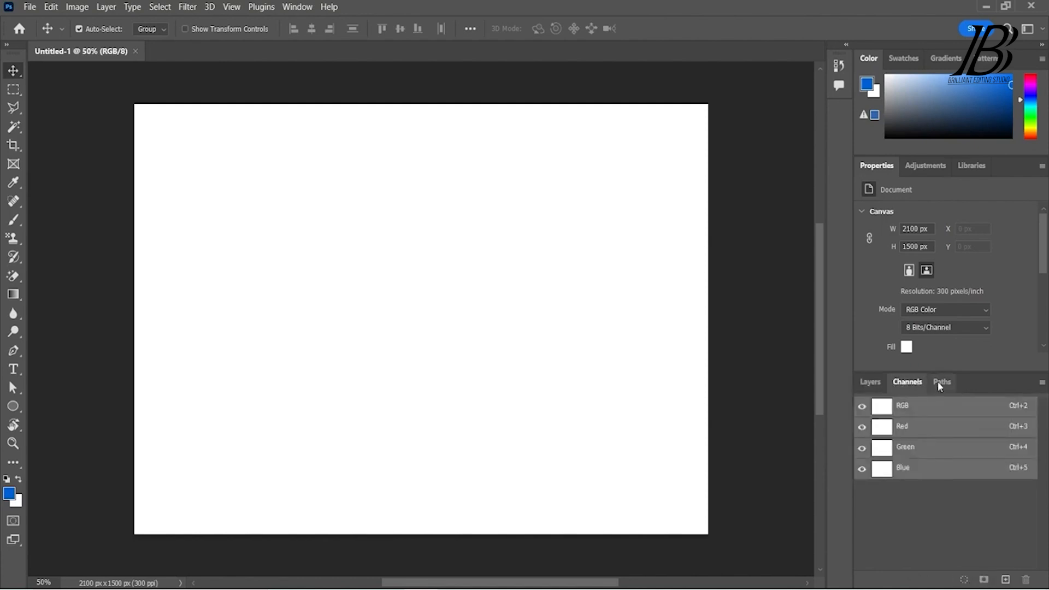
pyautogui.click(940, 383)
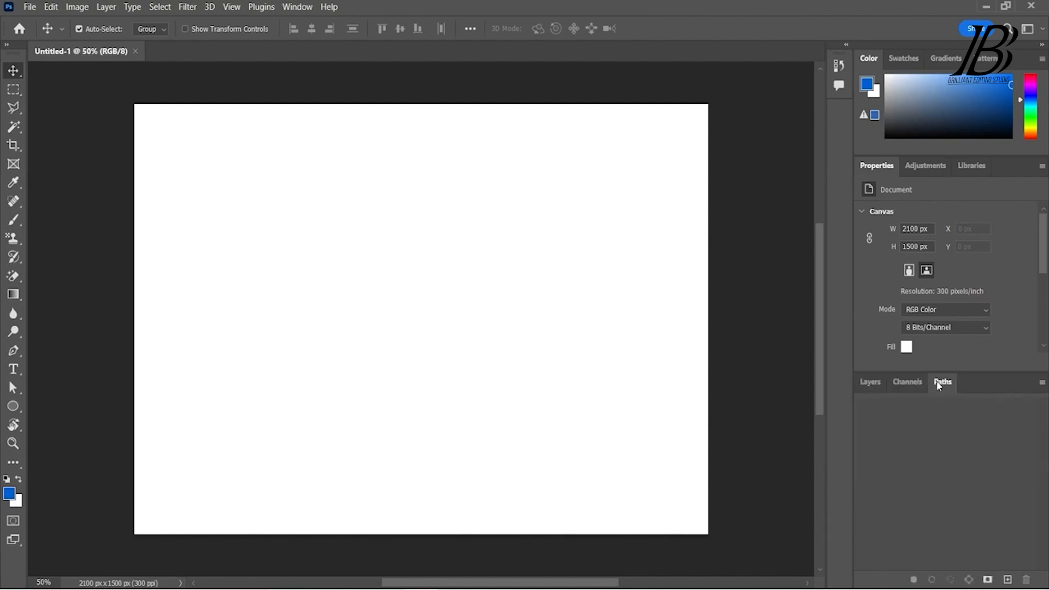
pyautogui.click(869, 383)
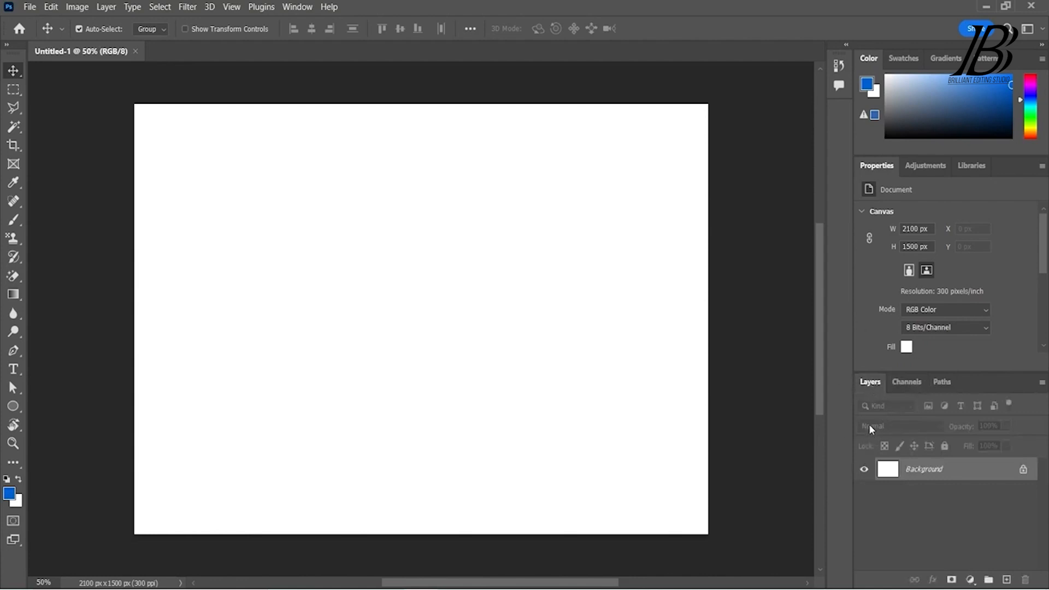
# - Duplicate the Background layer, and create and undo an empty group above the copy
pyautogui.moveTo(981, 474); pyautogui.dragTo(1006, 579)
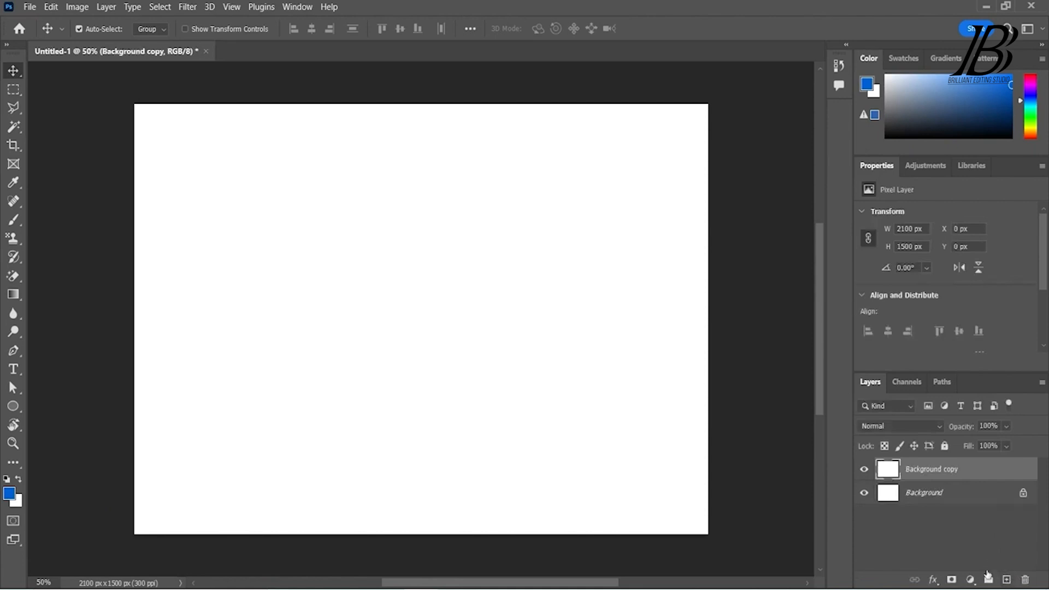
pyautogui.click(989, 579)
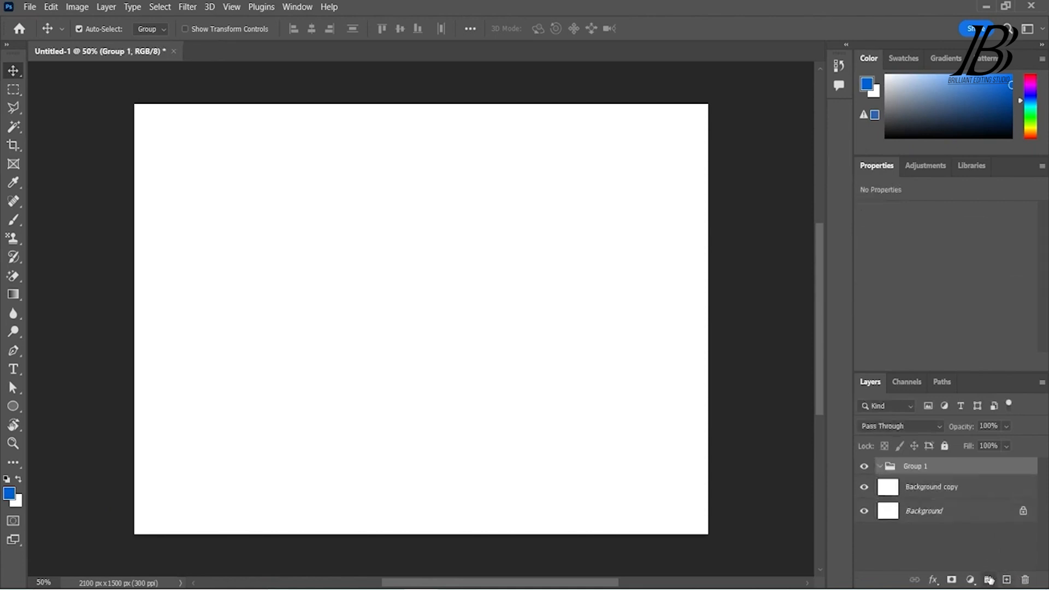
pyautogui.hotkey('ctrl', 'z')
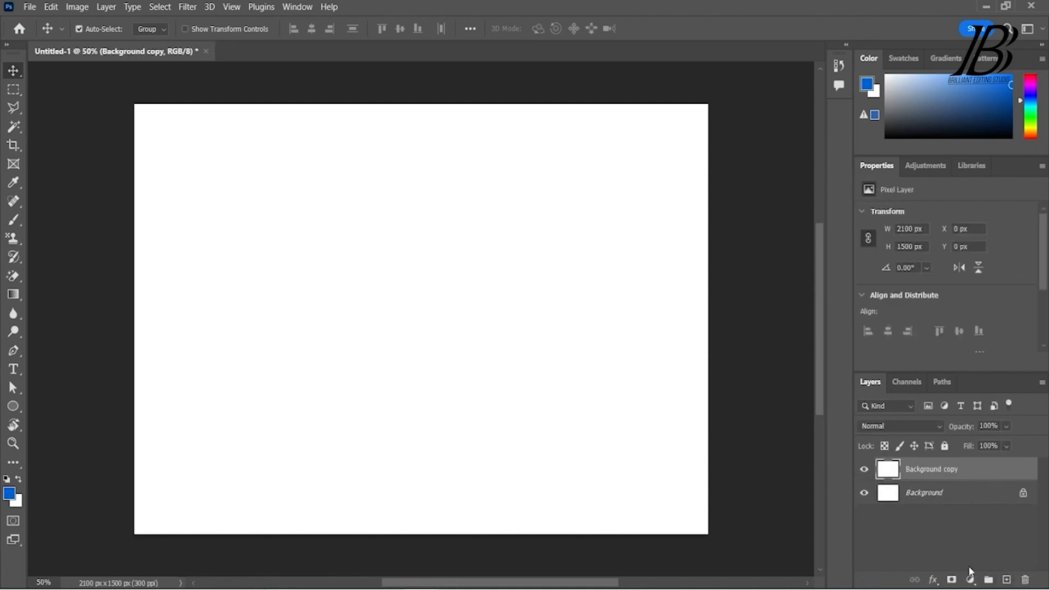
# - Duplicate the Background copy layer twice and put the two new duplicates into a collapsed group
pyautogui.moveTo(1001, 474); pyautogui.dragTo(1006, 578)
pyautogui.keyDown('shift'); pyautogui.click(967, 498); pyautogui.keyUp('shift')
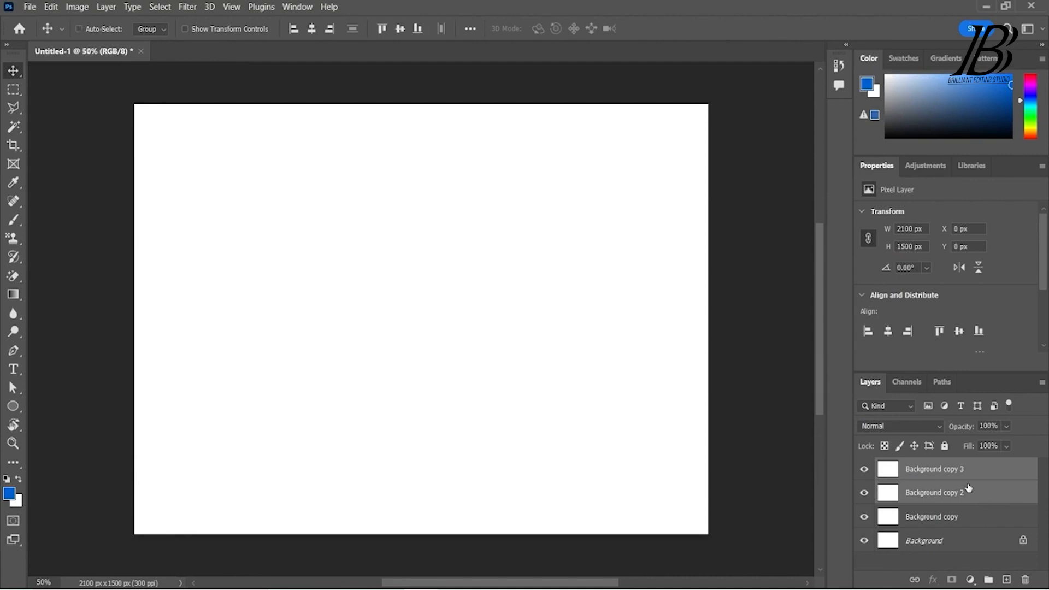
pyautogui.hotkey('ctrl', 'g')
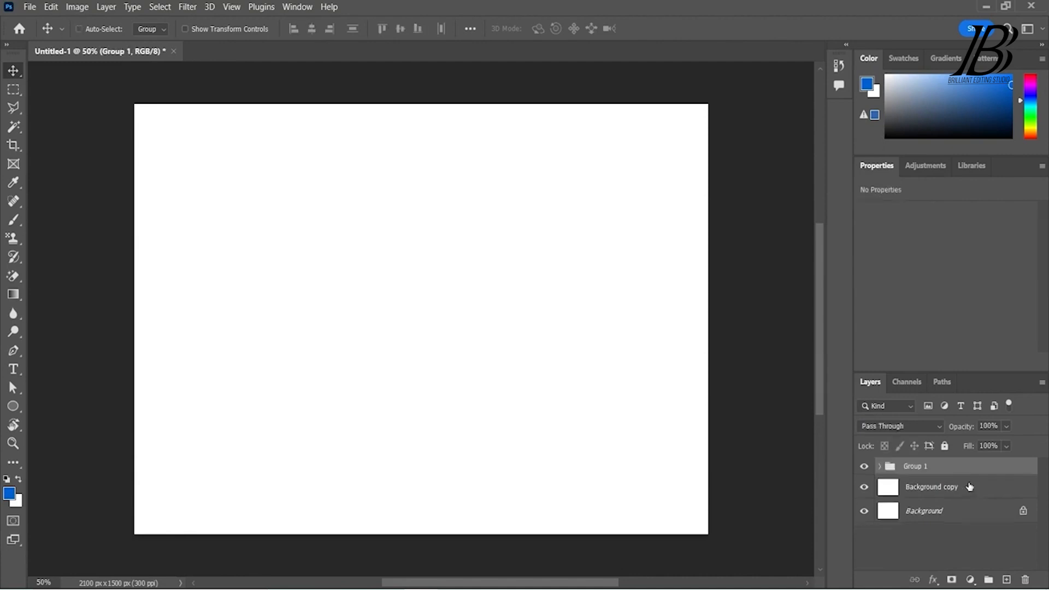
pyautogui.hotkey('ctrl', 'z')
pyautogui.moveTo(971, 489); pyautogui.dragTo(990, 578)
pyautogui.click(879, 467)
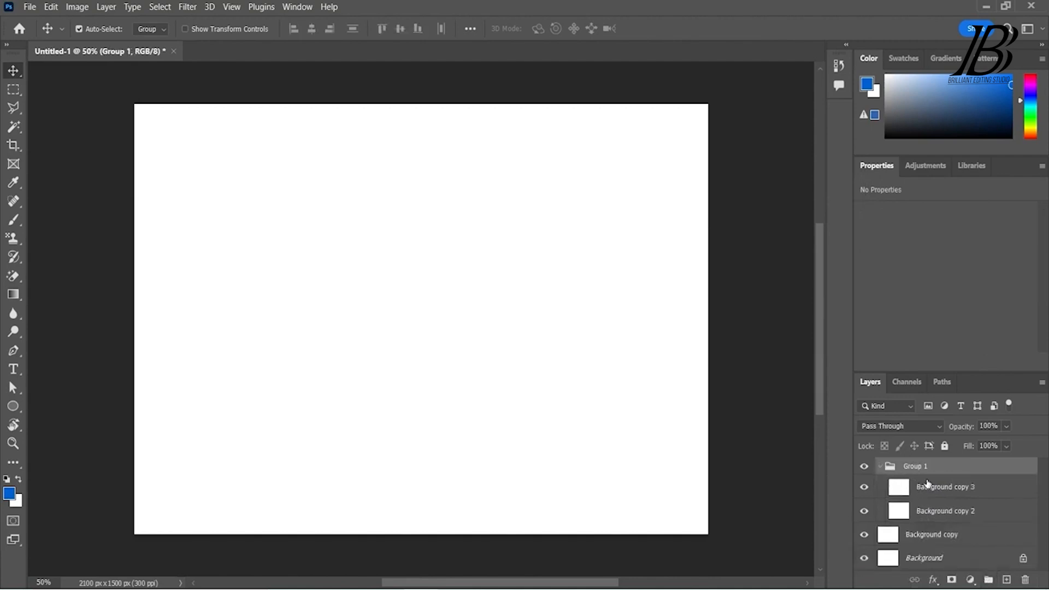
pyautogui.click(879, 467)
pyautogui.click(971, 579)
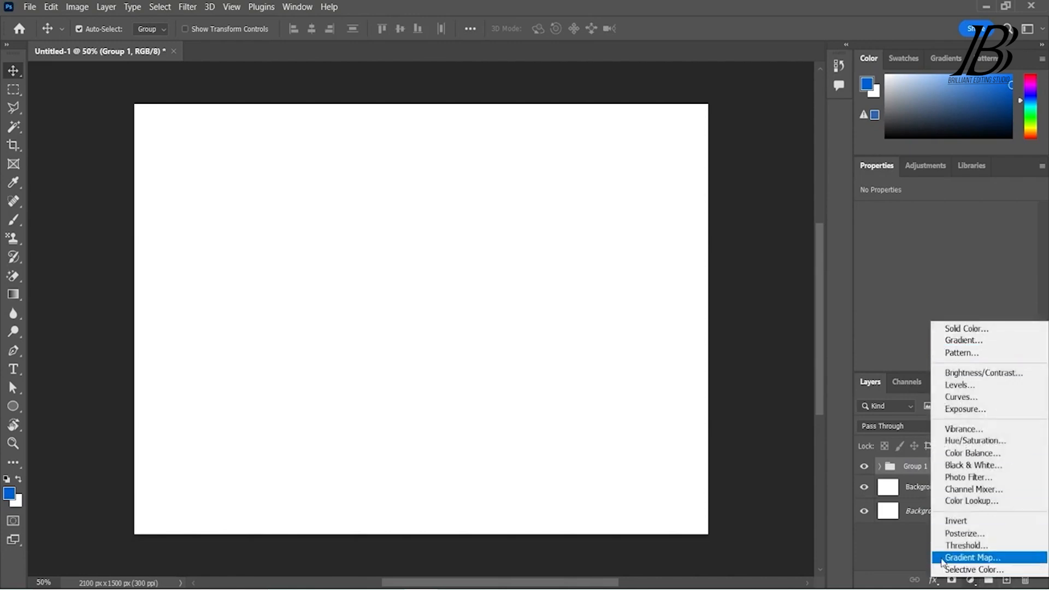
pyautogui.click(906, 548)
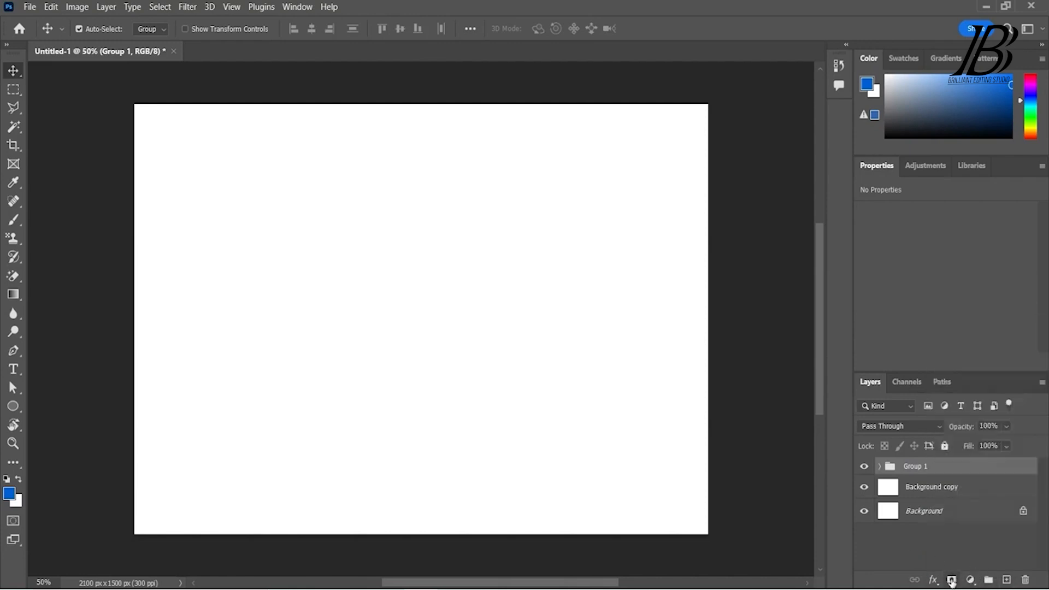
pyautogui.click(933, 580)
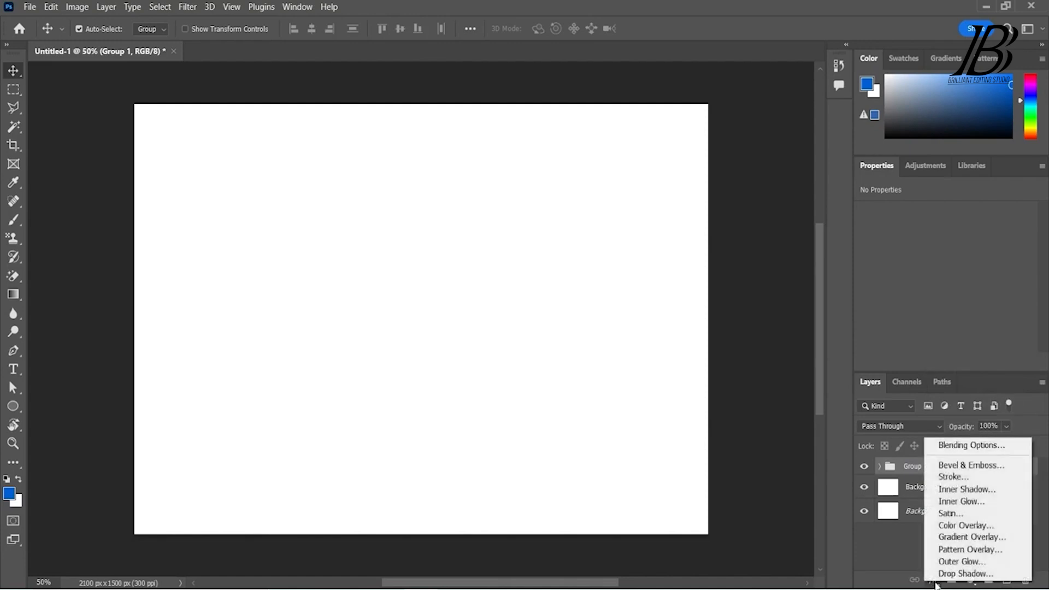
pyautogui.click(891, 572)
pyautogui.click(933, 580)
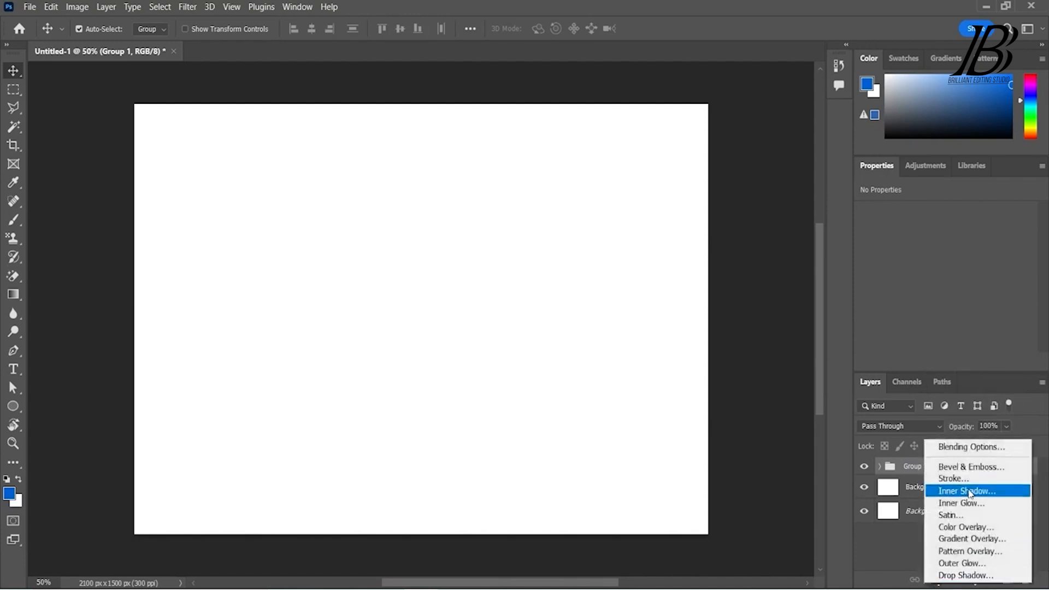
pyautogui.click(907, 542)
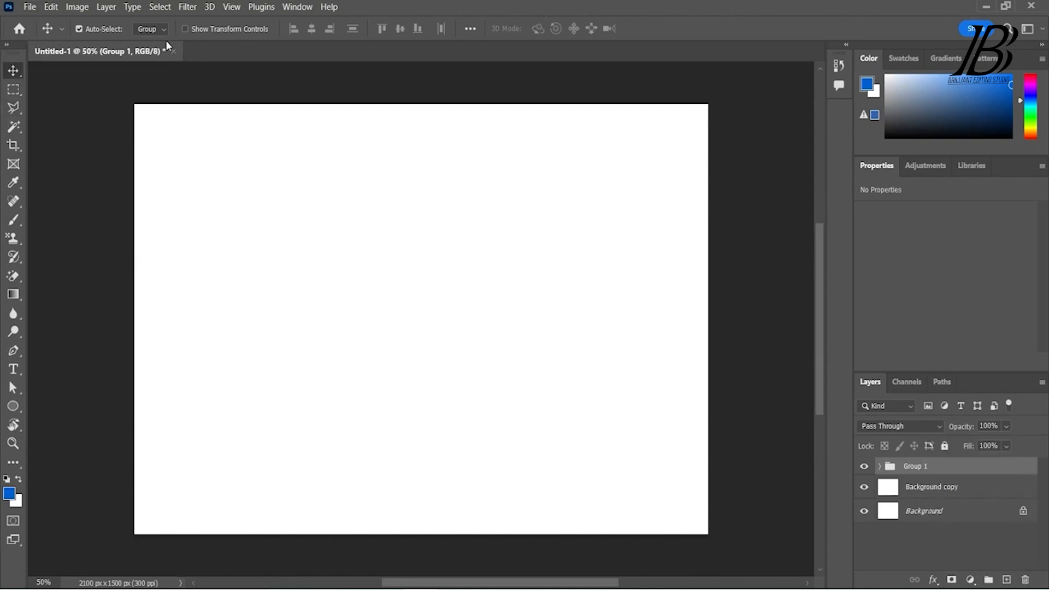
# - Open the recent photo mediamodifier-ogmenj2NGho-unsplash.jpg from the Home screen
pyautogui.click(19, 30)
pyautogui.scroll(-5, 492, 426)
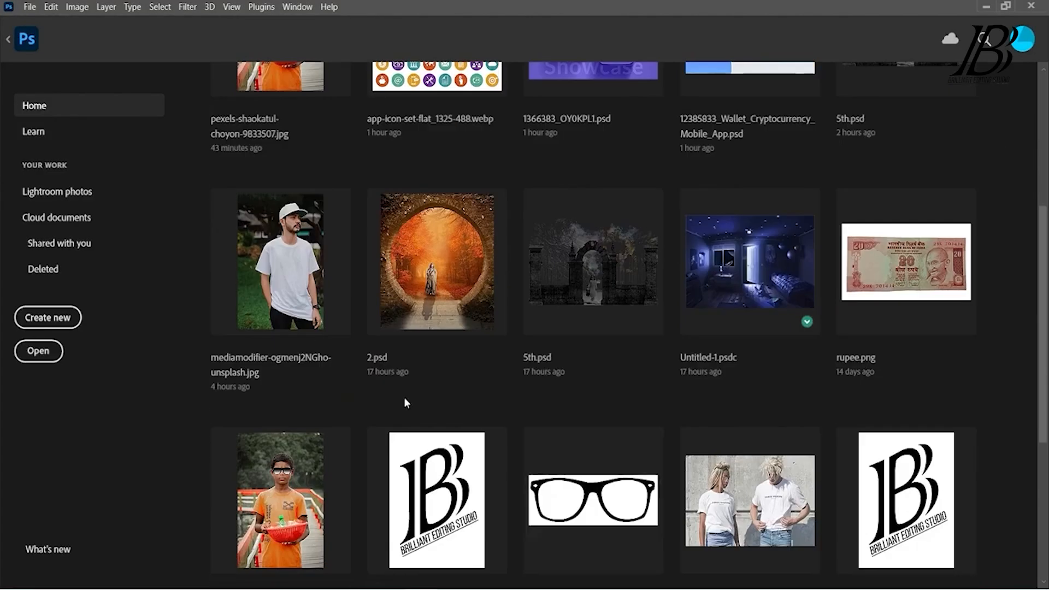
pyautogui.click(290, 280)
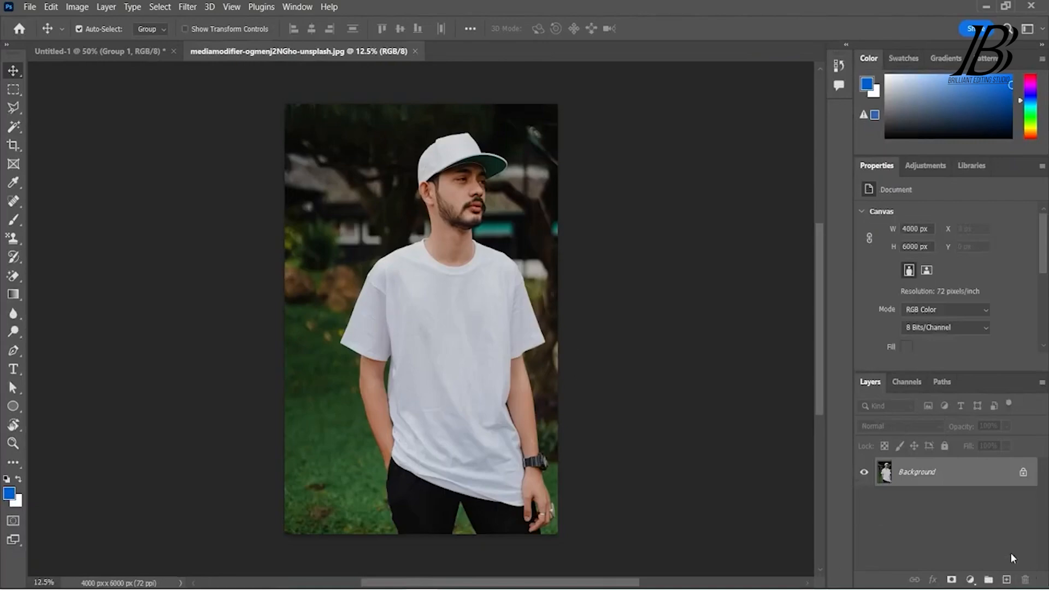
# - Duplicate the photo's Background layer, and try moving the copy down the canvas before undoing the move
pyautogui.moveTo(980, 474); pyautogui.dragTo(1006, 580)
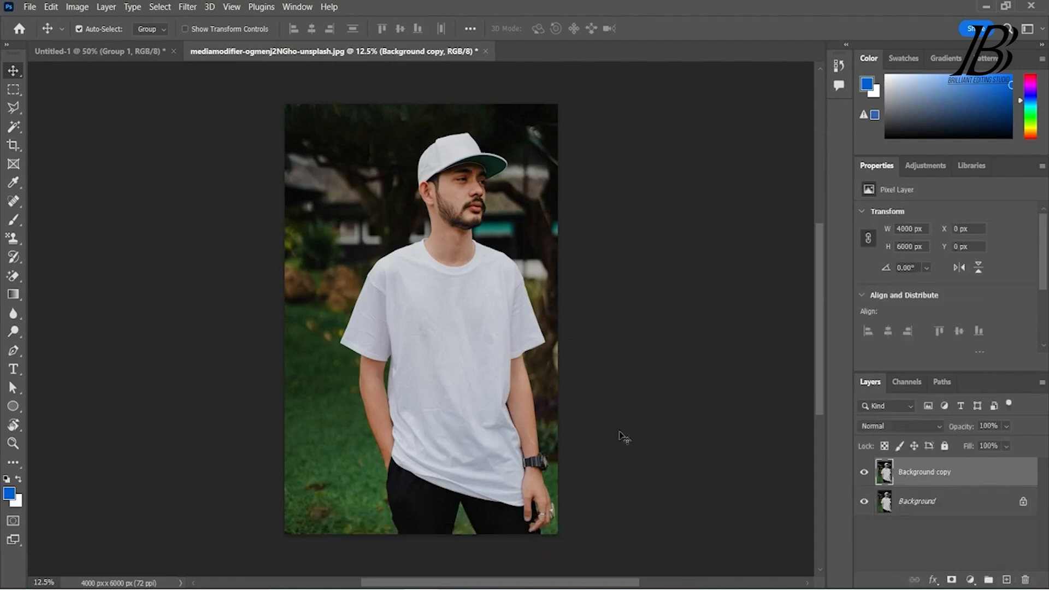
pyautogui.moveTo(374, 337); pyautogui.dragTo(380, 312)
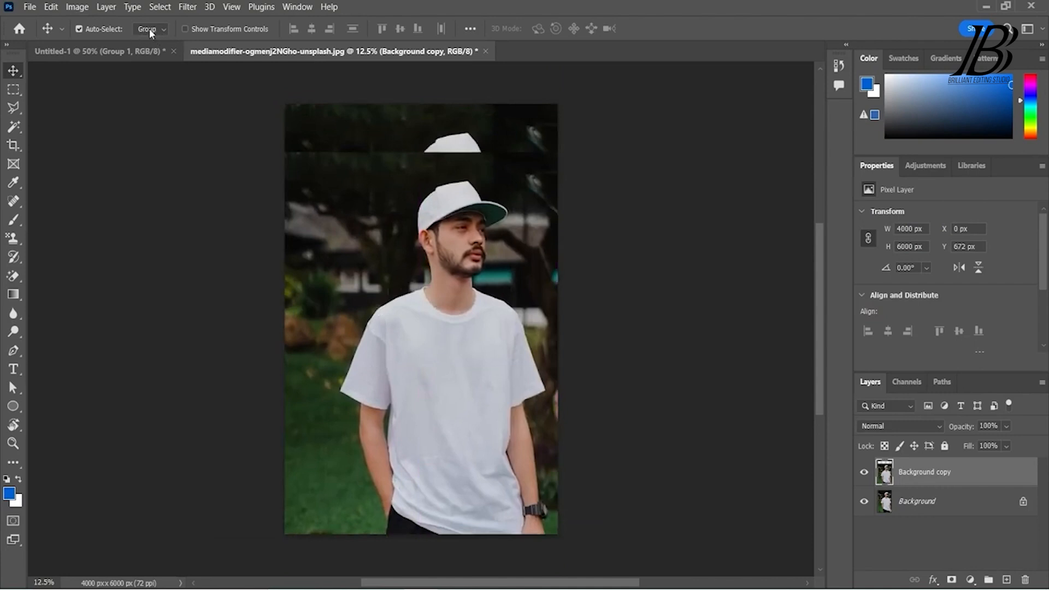
pyautogui.hotkey('ctrl', 'z')
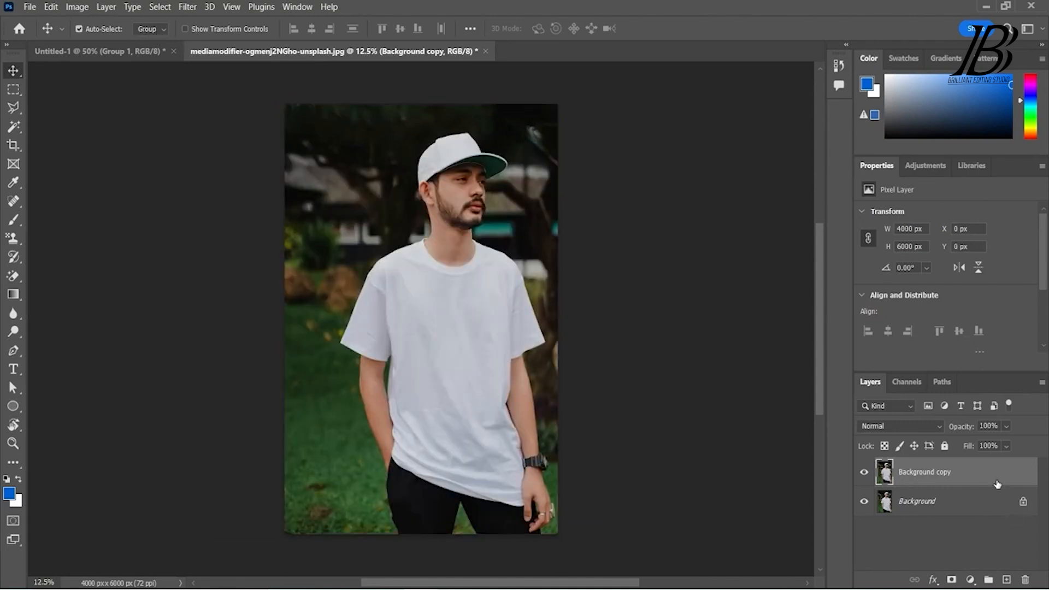
# - Duplicate the photo's Background copy layer twice and group the two new duplicates
pyautogui.moveTo(1006, 483); pyautogui.dragTo(1006, 579)
pyautogui.keyDown('shift'); pyautogui.click(972, 502); pyautogui.keyUp('shift')
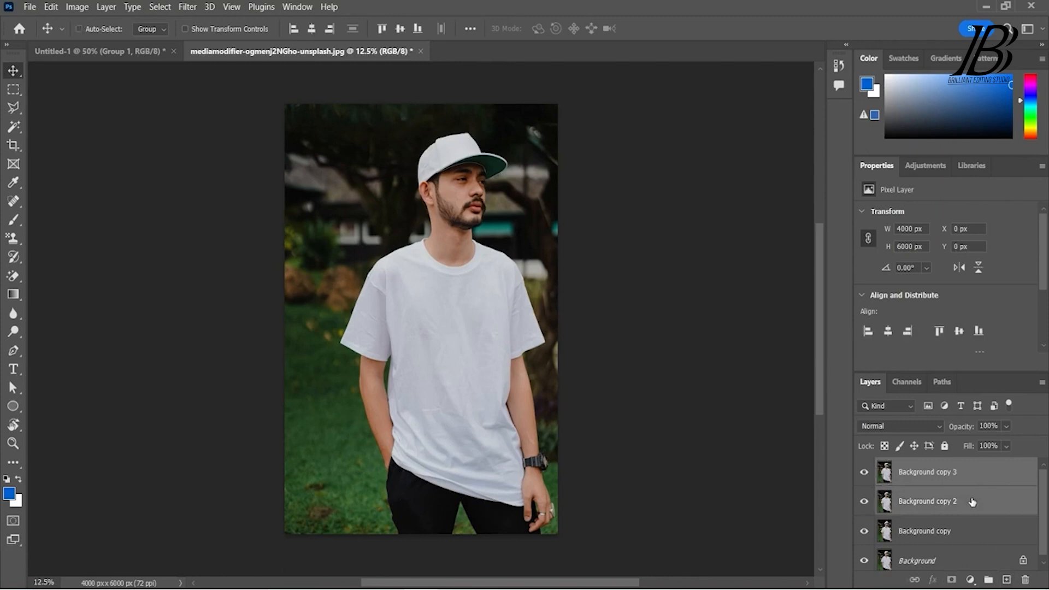
pyautogui.hotkey('ctrl', 'g')
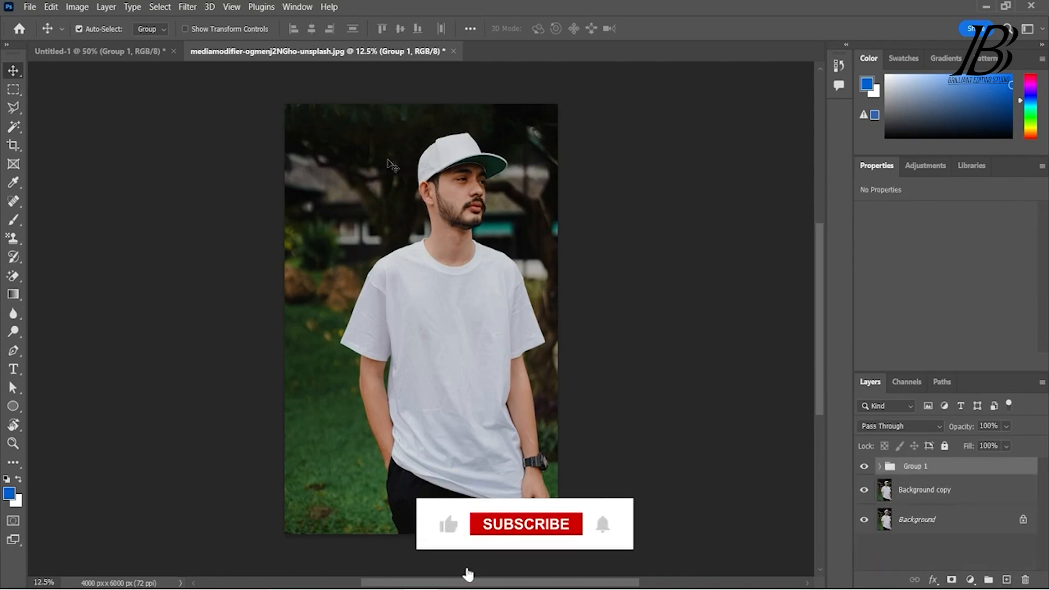
# - Move the layer group toward the right side of the photo, keeping Auto-Select set to Group
pyautogui.moveTo(456, 307); pyautogui.dragTo(492, 301)
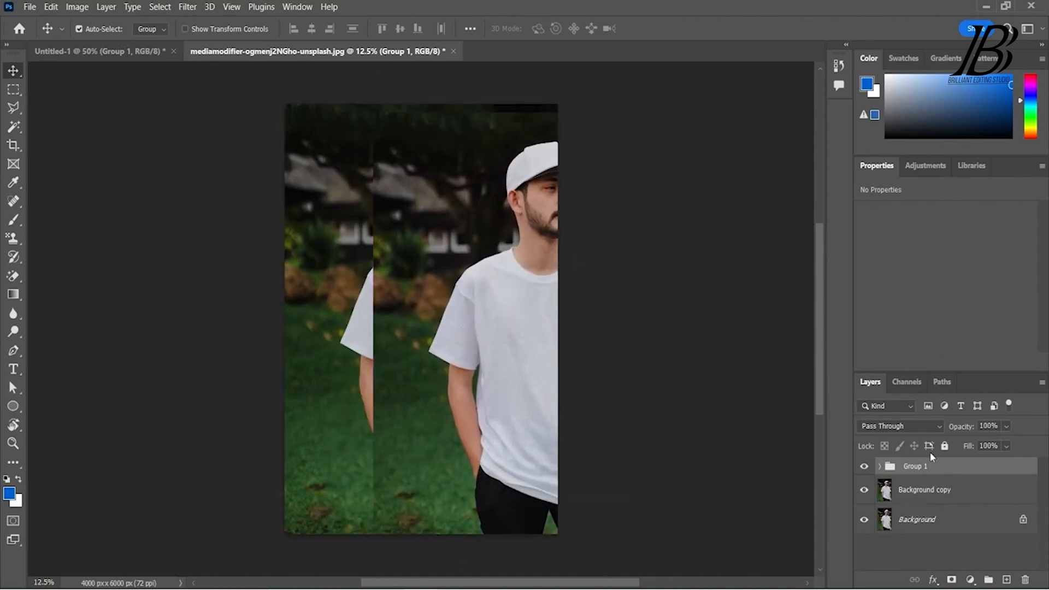
pyautogui.click(154, 29)
pyautogui.click(153, 42)
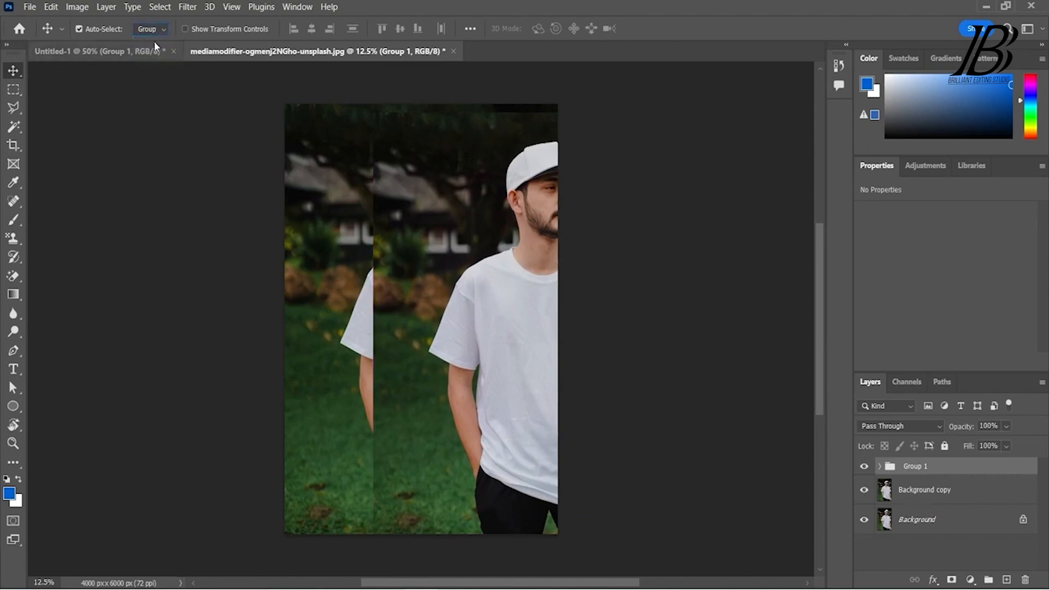
# - Hide the Background copy and Background layers and move the group to about X 672 px, Y -416 px
pyautogui.moveTo(862, 490); pyautogui.dragTo(863, 527)
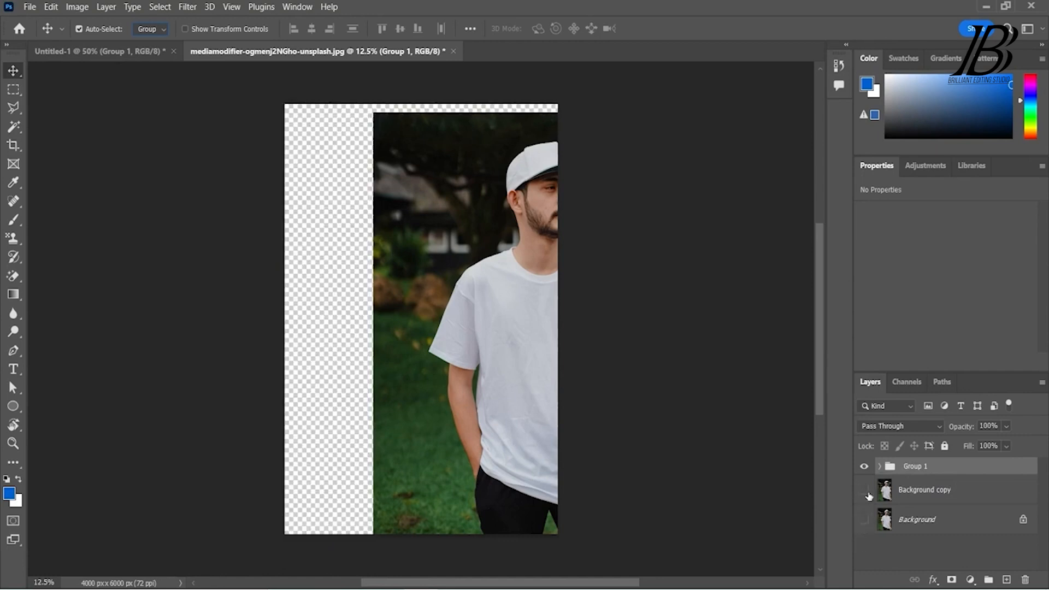
pyautogui.moveTo(480, 264); pyautogui.dragTo(431, 220)
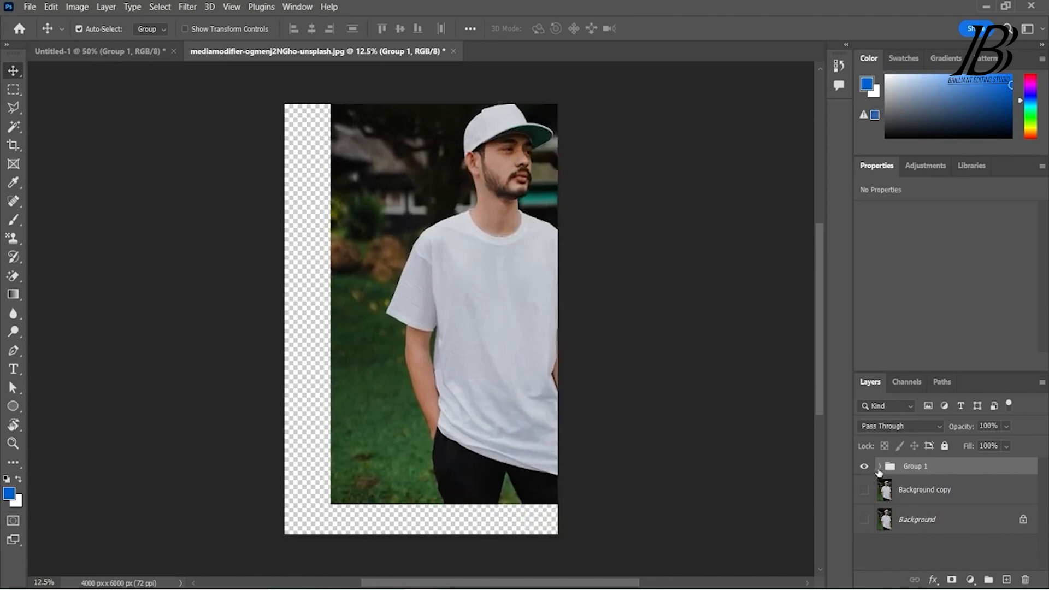
# - Inspect the Background copy 3 and Background copy 2 layers inside the group and collapse it
pyautogui.click(879, 467)
pyautogui.click(926, 497)
pyautogui.click(933, 524)
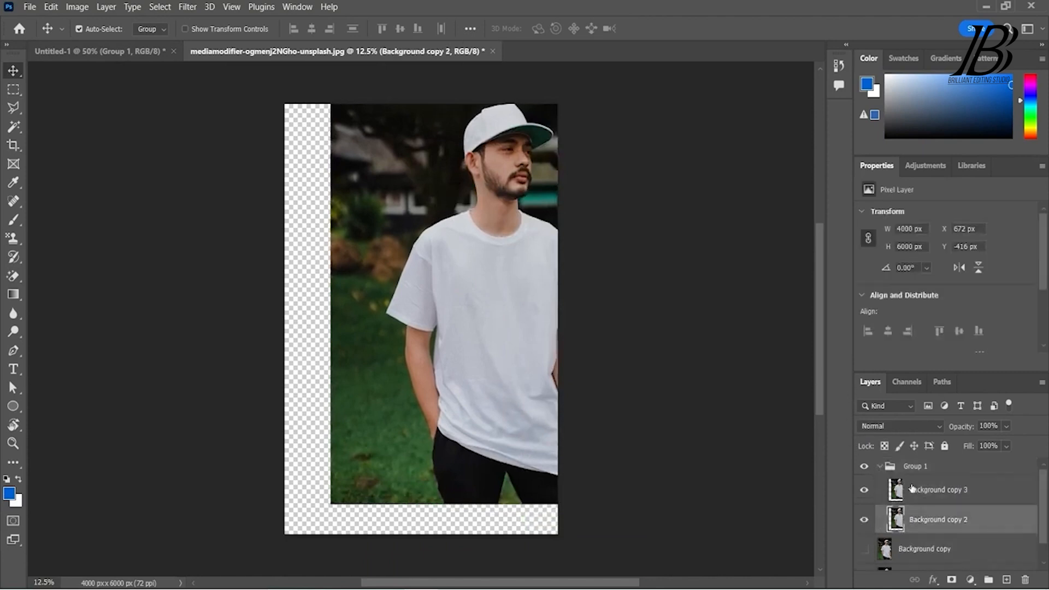
pyautogui.click(878, 465)
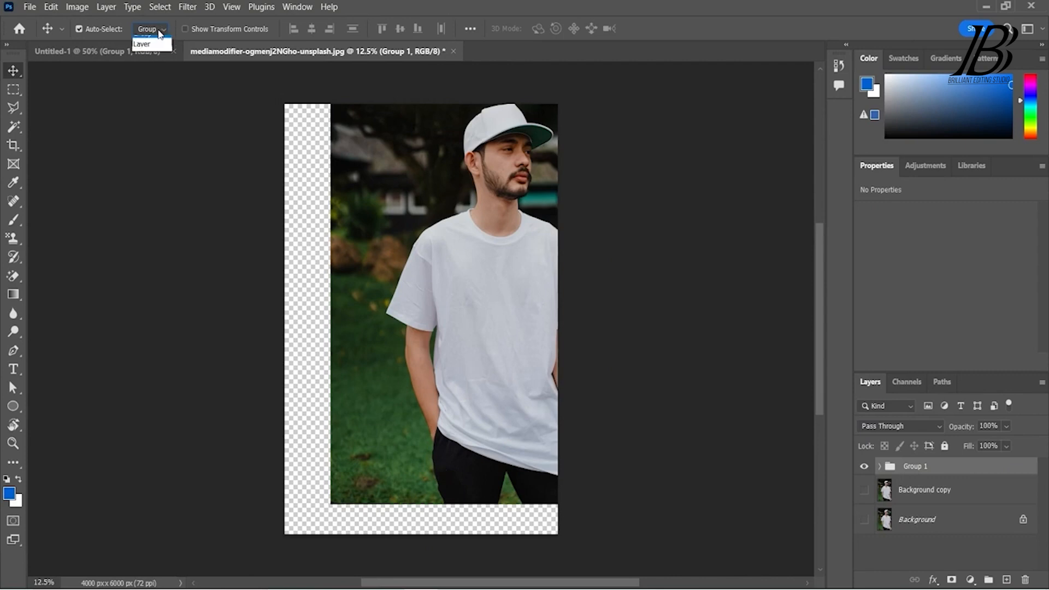
# - Set Auto-Select to Layer and move only Background copy 3 over the photo, to about X -144 px, Y 584 px
pyautogui.click(156, 54)
pyautogui.moveTo(466, 277); pyautogui.dragTo(363, 437)
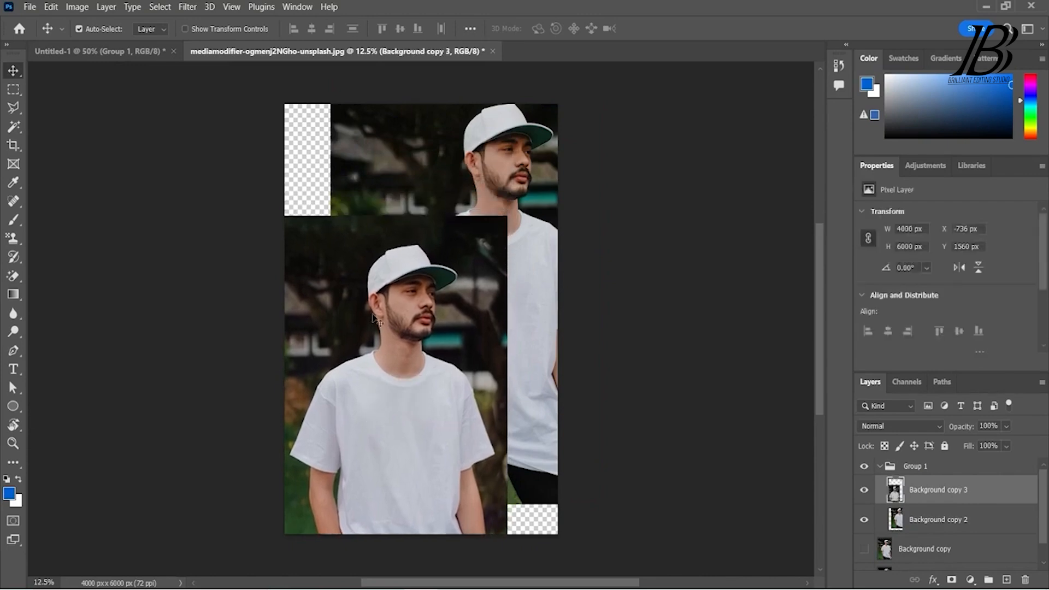
pyautogui.click(527, 214)
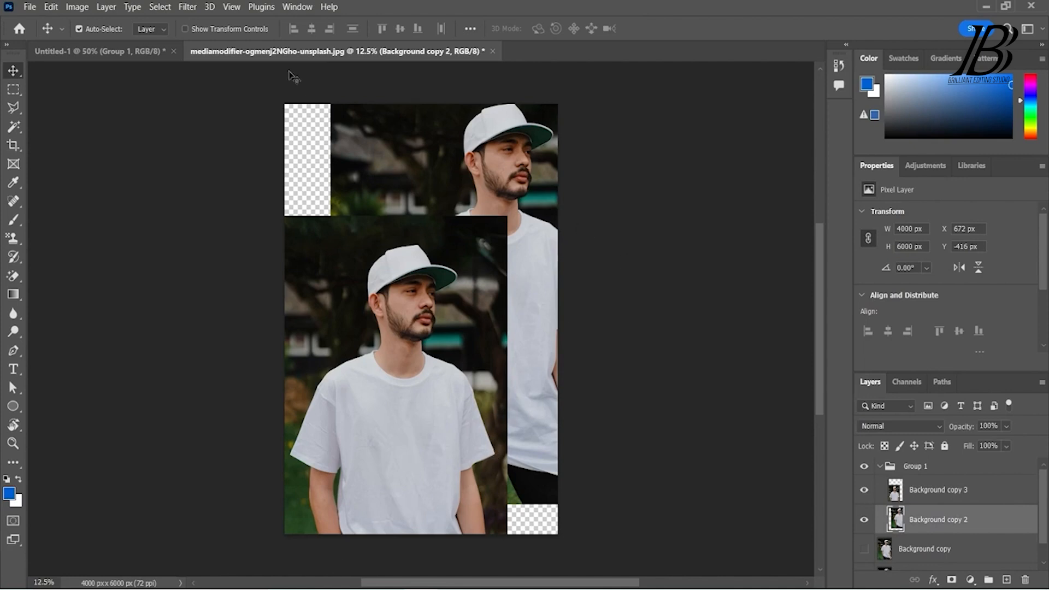
pyautogui.click(153, 32)
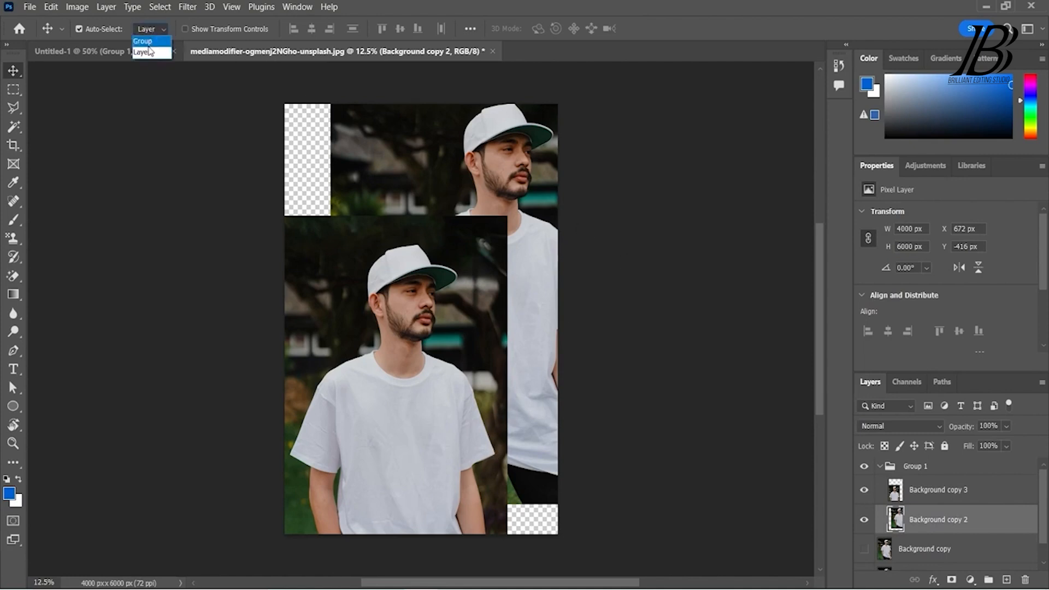
pyautogui.click(150, 51)
pyautogui.moveTo(443, 287); pyautogui.dragTo(483, 219)
# - Move the layer group slightly down and left with Auto-Select set to Group, and delete the whole group
pyautogui.click(151, 30)
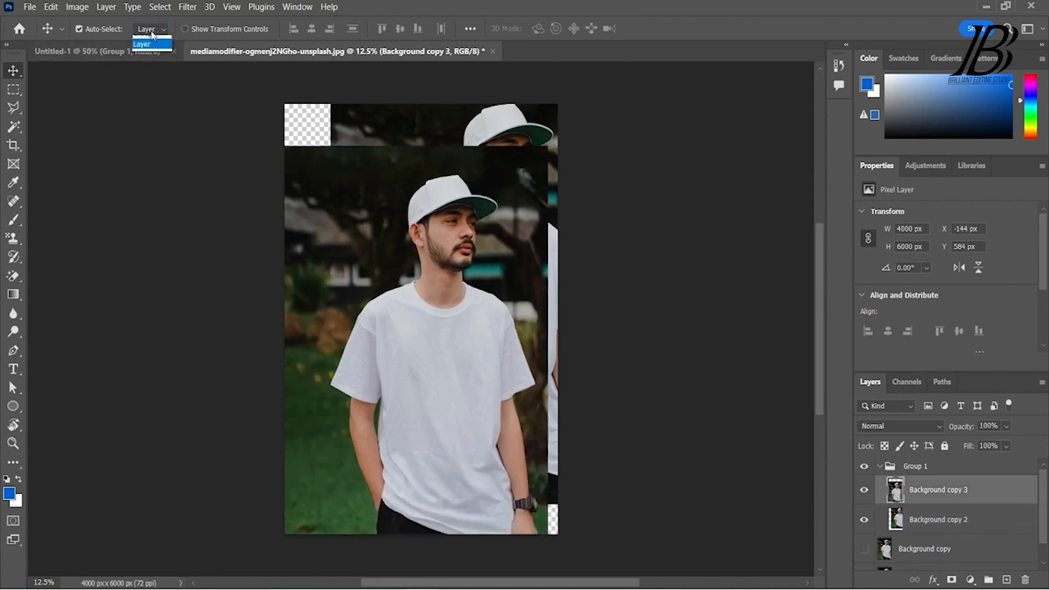
pyautogui.moveTo(469, 295); pyautogui.dragTo(435, 317)
pyautogui.click(879, 466)
pyautogui.moveTo(962, 477); pyautogui.dragTo(1030, 583)
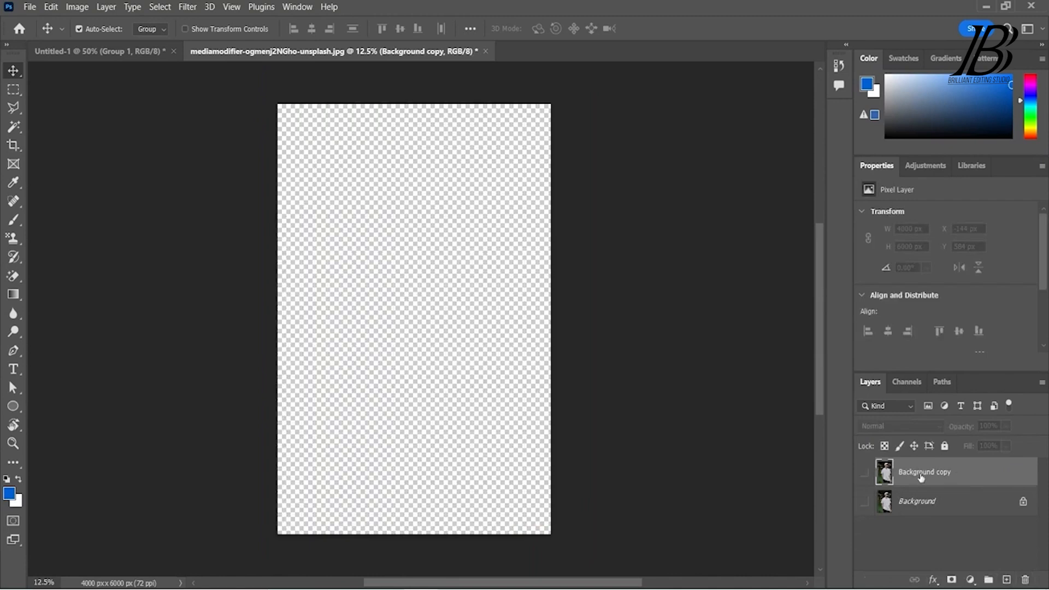
# - Toggle the visibility of the Background copy layer several times and leave it visible
pyautogui.click(862, 473)
pyautogui.click(864, 474)
pyautogui.click(864, 474)
pyautogui.click(864, 474)
pyautogui.click(864, 475)
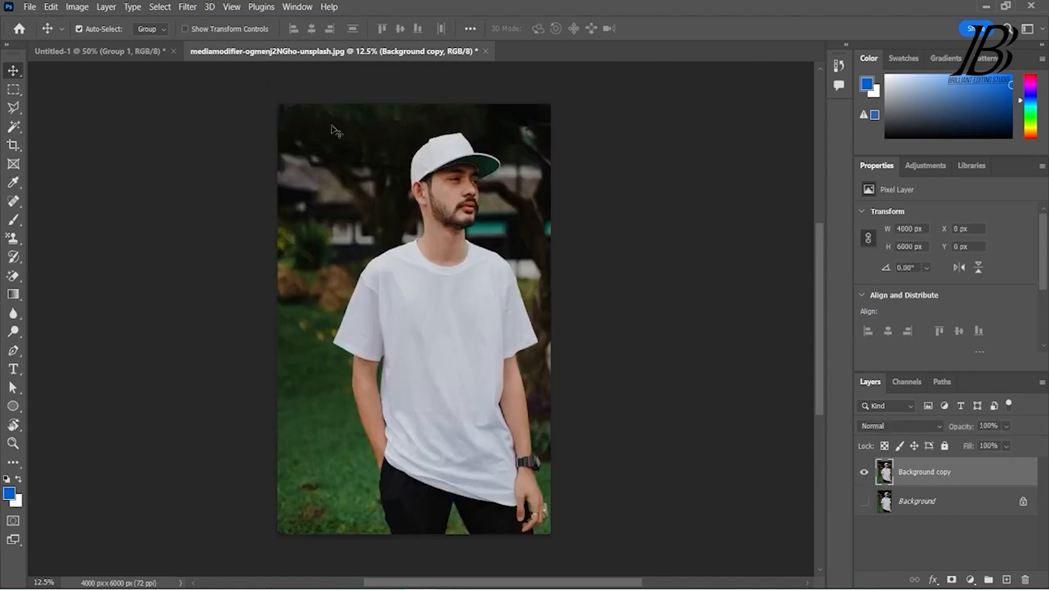
# - Show the transform controls and try scaling, moving and distorting the Background copy layer by its handles
pyautogui.click(239, 29)
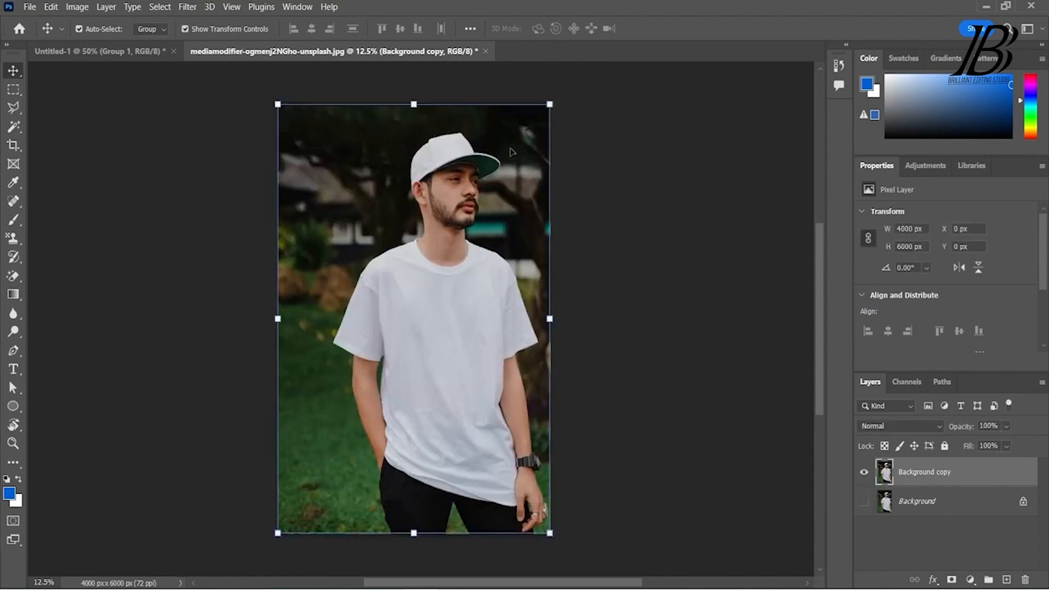
pyautogui.moveTo(555, 102); pyautogui.dragTo(439, 284)
pyautogui.moveTo(383, 404); pyautogui.dragTo(449, 339)
pyautogui.moveTo(497, 227); pyautogui.dragTo(619, 250)
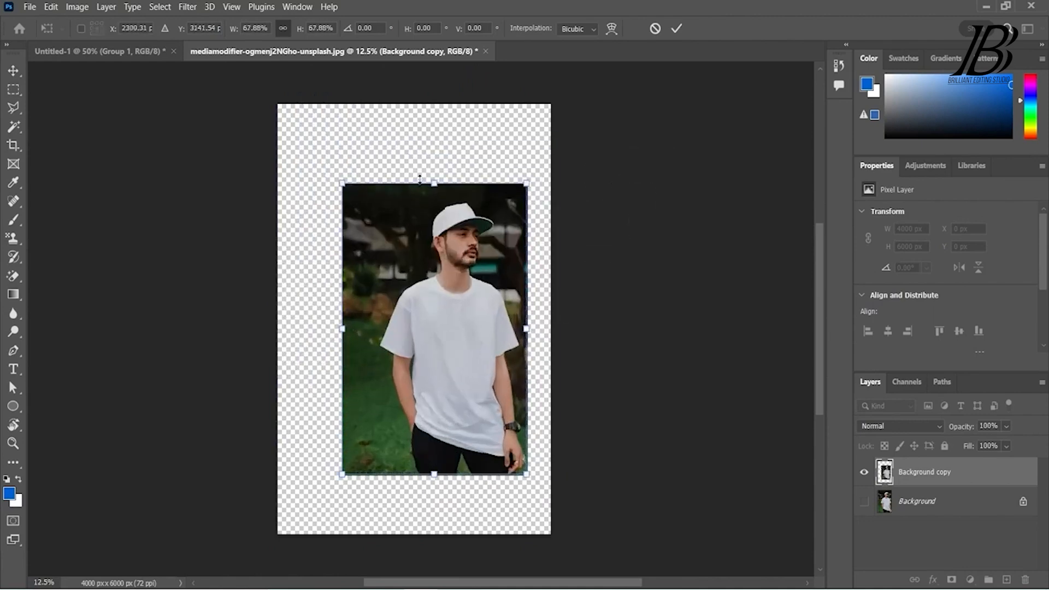
pyautogui.moveTo(435, 182)
pyautogui.mouseDown()
pyautogui.moveTo(435, 386)
pyautogui.moveTo(435, 175)
pyautogui.mouseUp()
pyautogui.moveTo(343, 474); pyautogui.dragTo(358, 385)
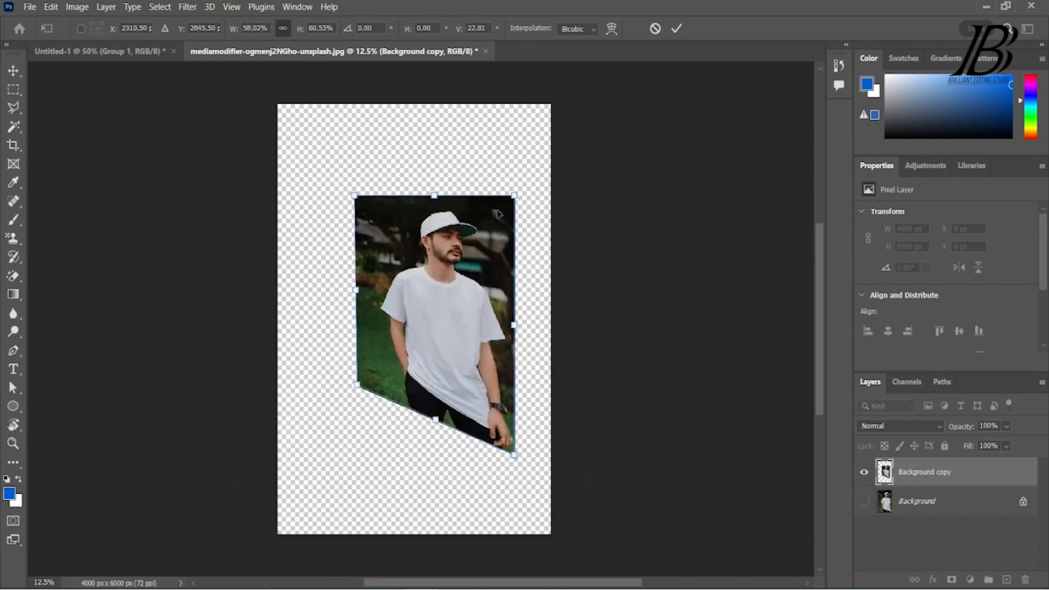
pyautogui.moveTo(517, 195); pyautogui.dragTo(510, 148)
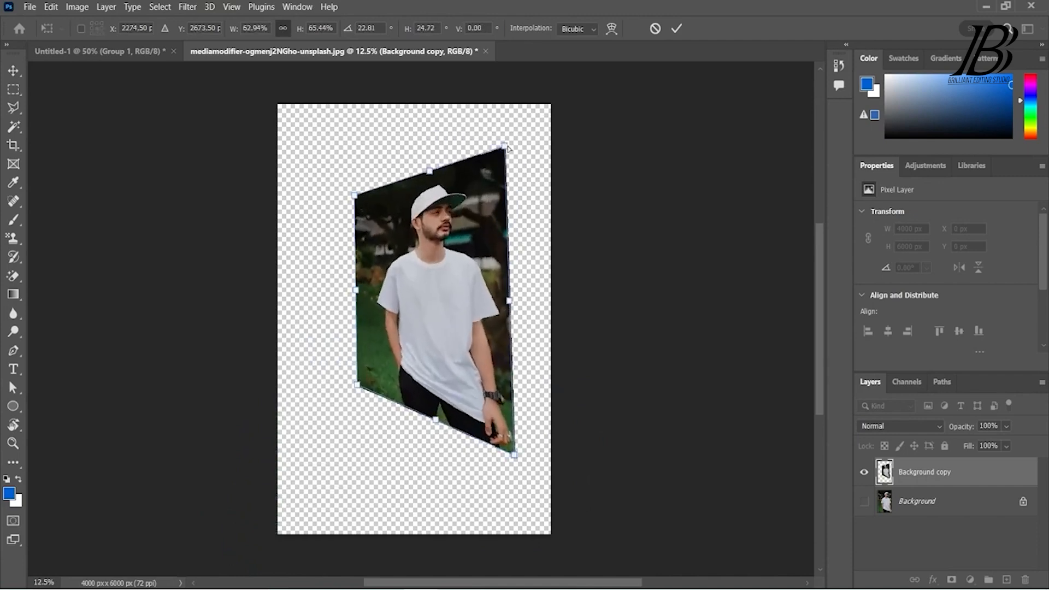
# - Undo the scaling and distortion of Background copy, cancel the transform and hide the transform controls
pyautogui.hotkey('ctrl', 'z')
pyautogui.hotkey('ctrl', 'z')
pyautogui.hotkey('ctrl', 'z')
pyautogui.hotkey('ctrl', 'z')
pyautogui.hotkey('ctrl', 'z')
pyautogui.hotkey('ctrl', 'z')
pyautogui.hotkey('ctrl', 'z')
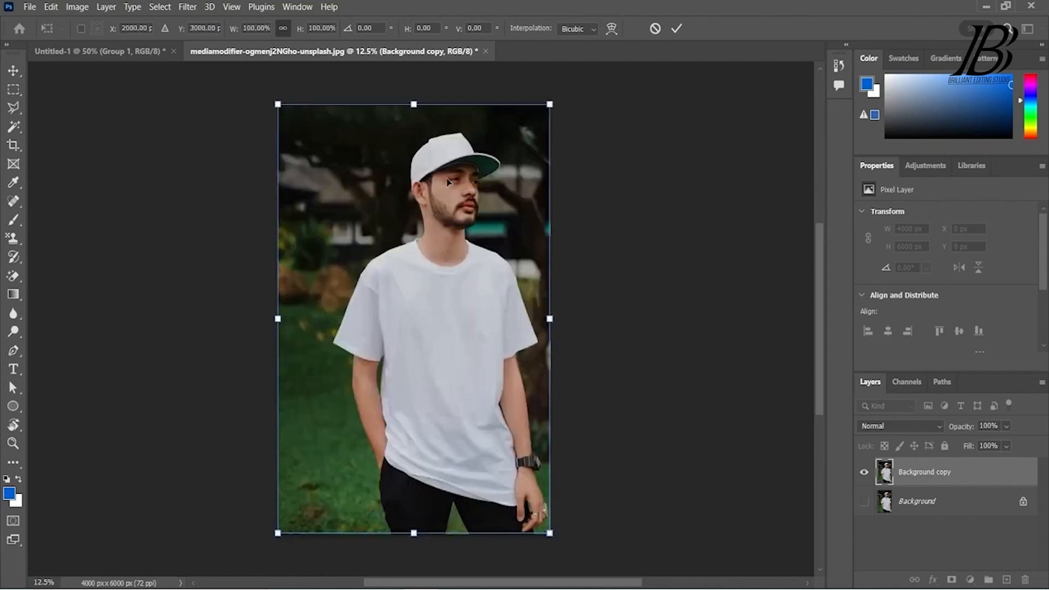
pyautogui.click(654, 28)
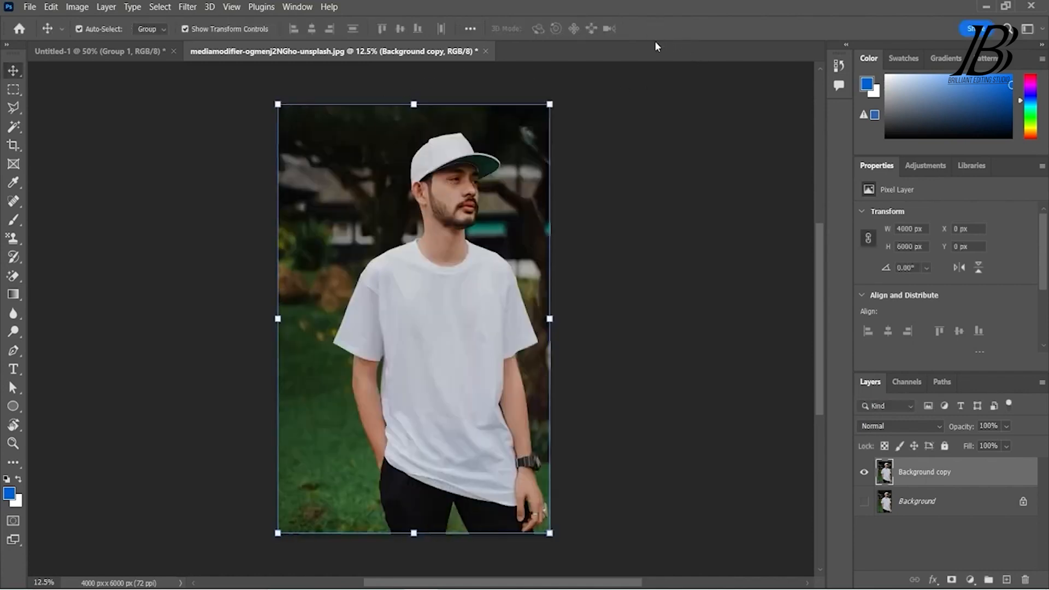
pyautogui.click(185, 28)
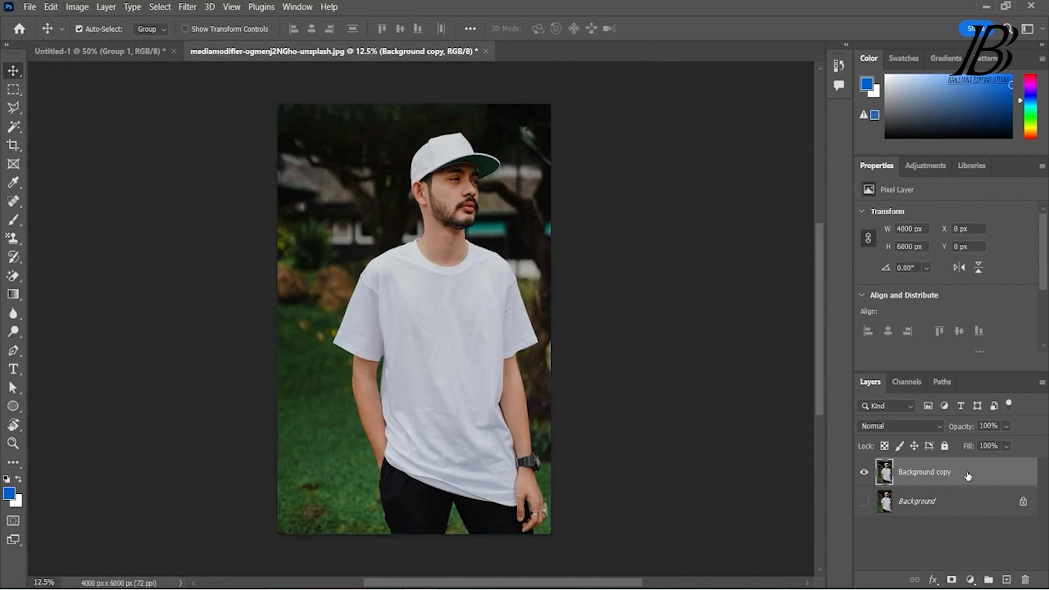
# - Scale the Background copy layer to about 75.5% from its lower-left corner with Free Transform
pyautogui.hotkey('ctrl', 't')
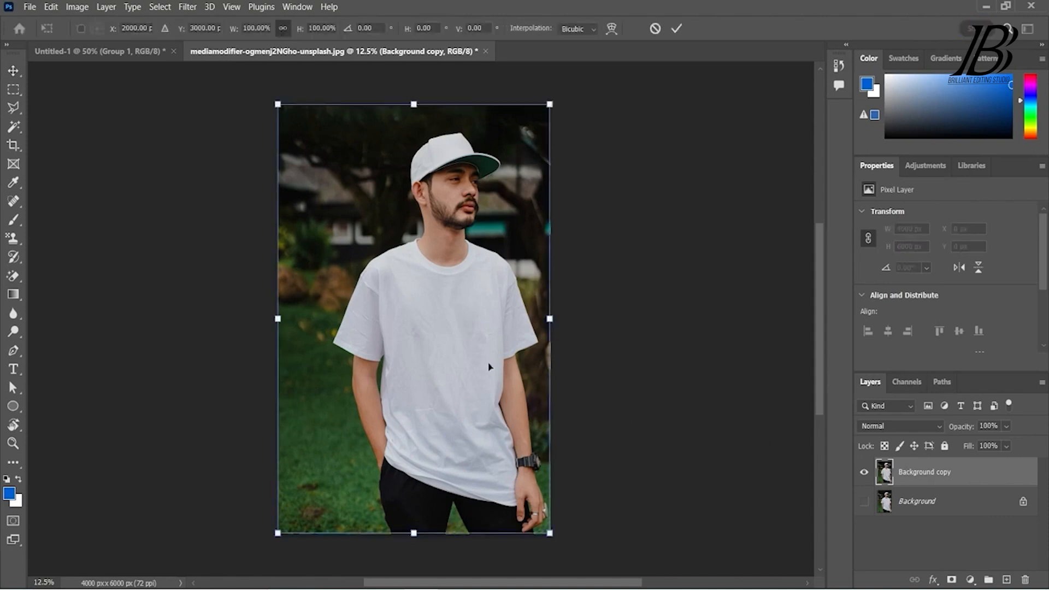
pyautogui.moveTo(551, 107); pyautogui.dragTo(484, 210)
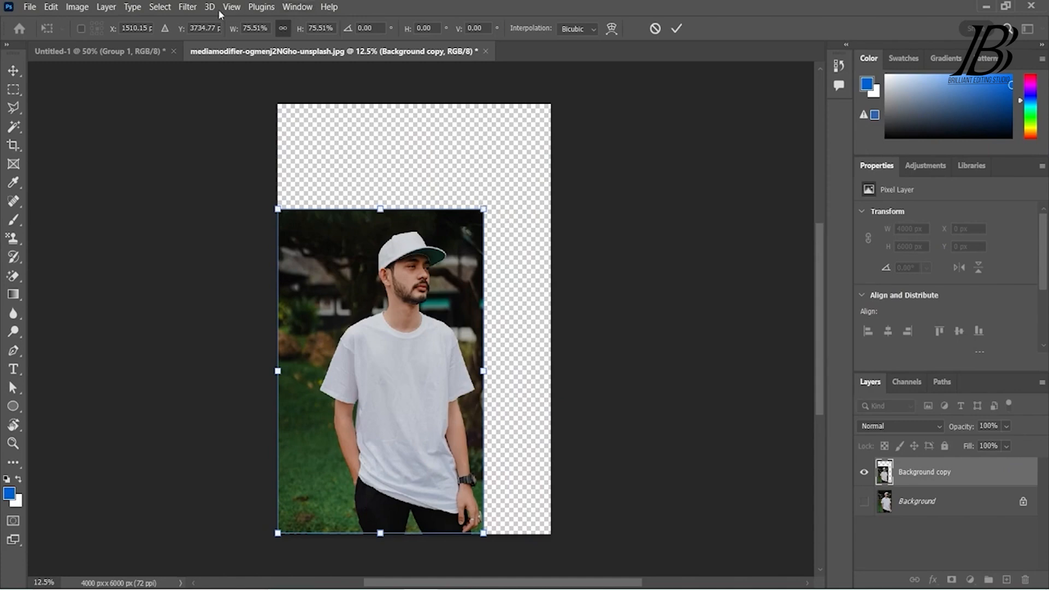
pyautogui.click(13, 70)
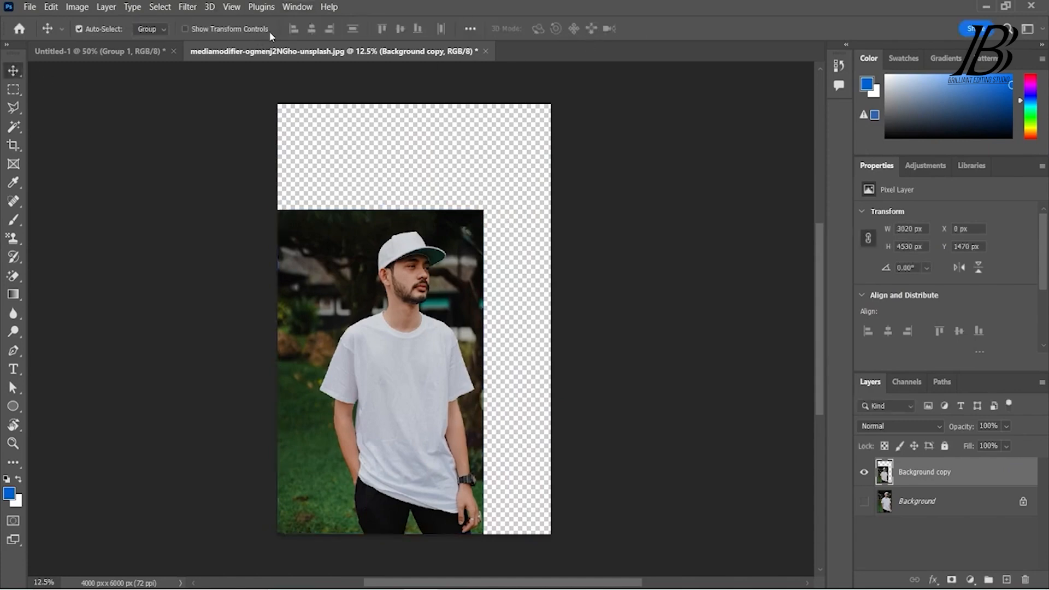
# - Enable Show Transform Controls and try enlarging the Background copy layer to about 106.7%, cancelling the transform
pyautogui.click(207, 31)
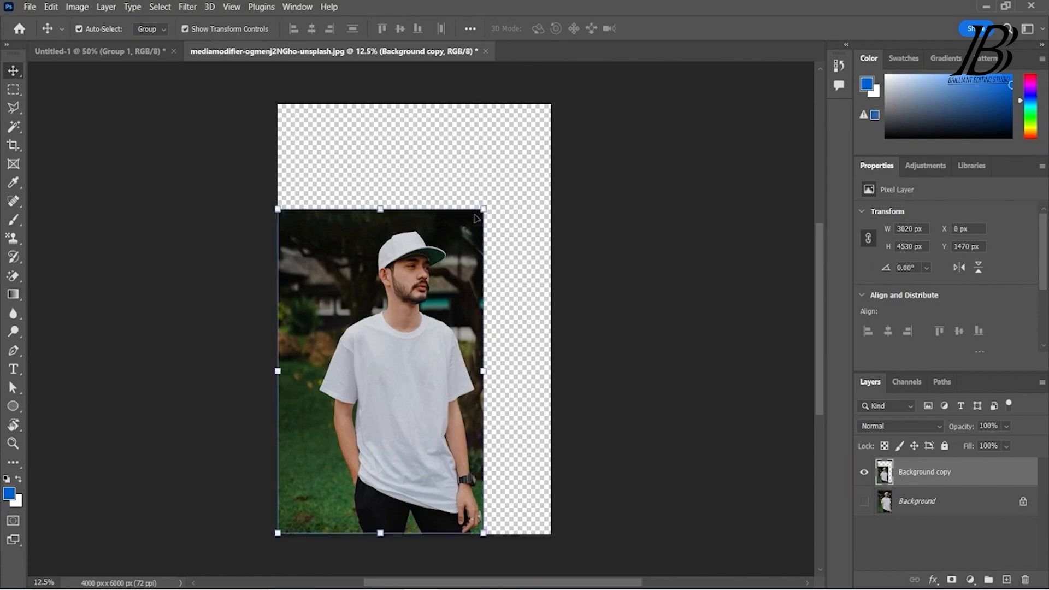
pyautogui.moveTo(483, 209); pyautogui.dragTo(506, 182)
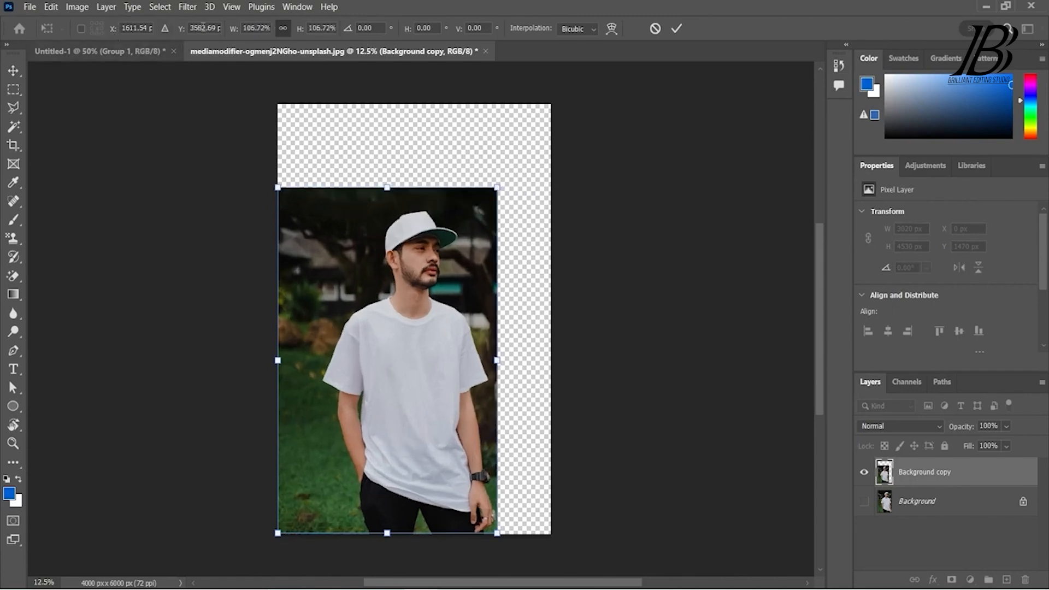
pyautogui.click(656, 30)
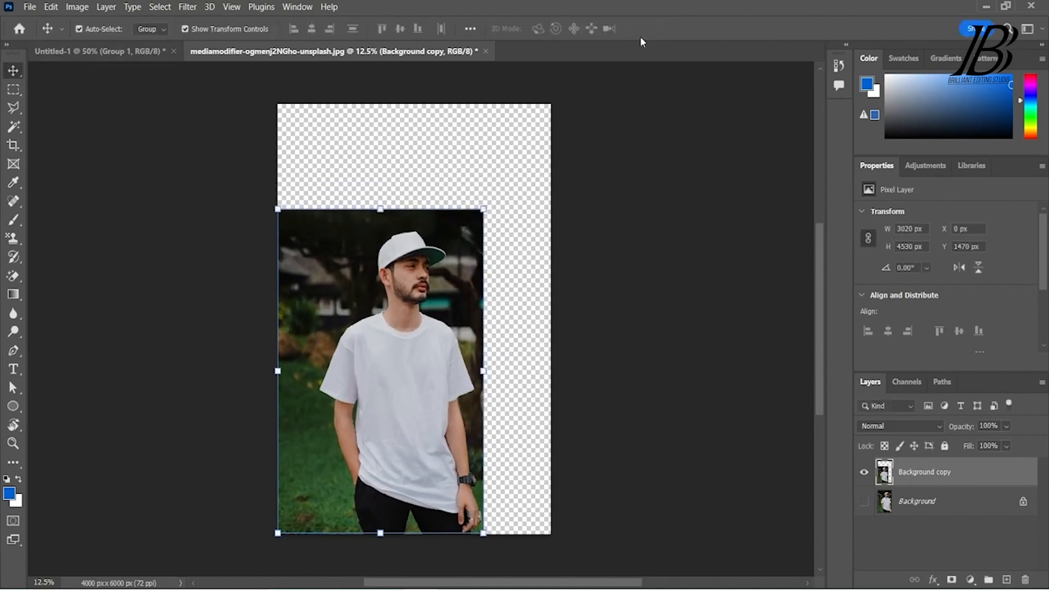
# - Scale the Background copy layer to about 94.4% from its lower-left corner with Free Transform and apply it
pyautogui.hotkey('ctrl', 't')
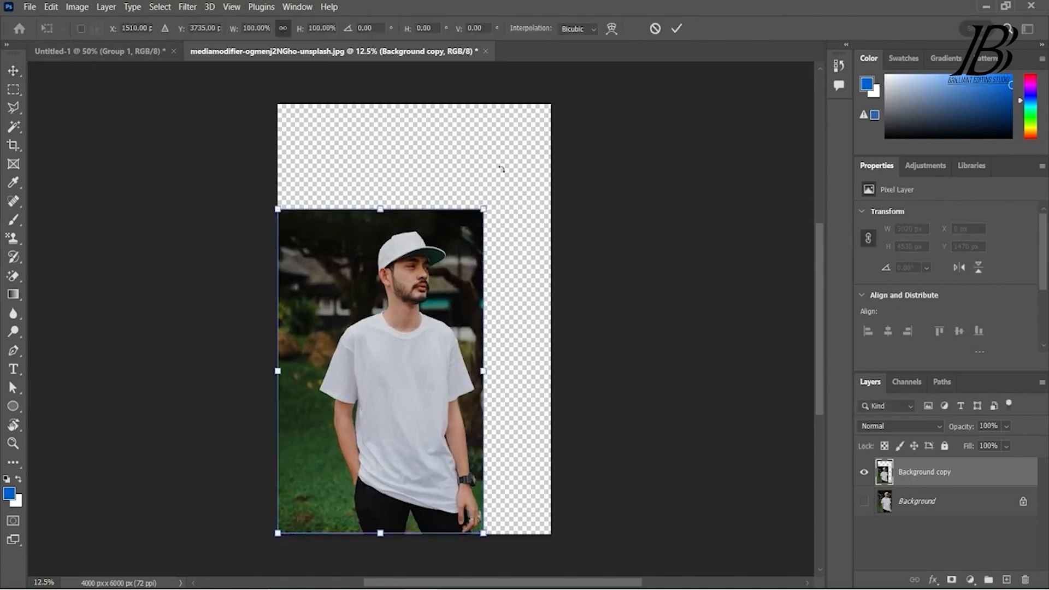
pyautogui.moveTo(515, 189); pyautogui.dragTo(477, 232)
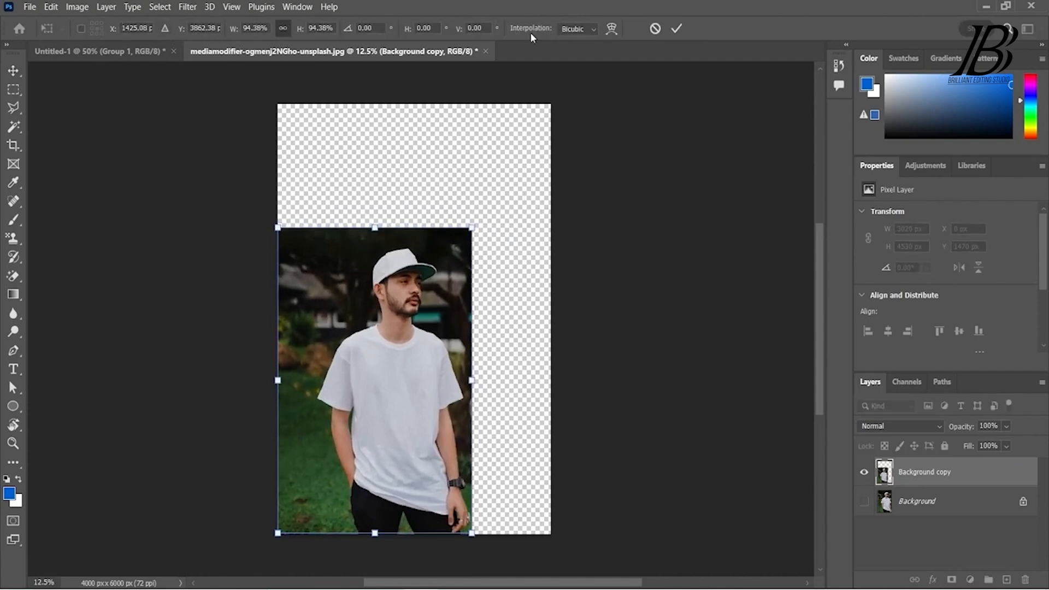
pyautogui.click(676, 29)
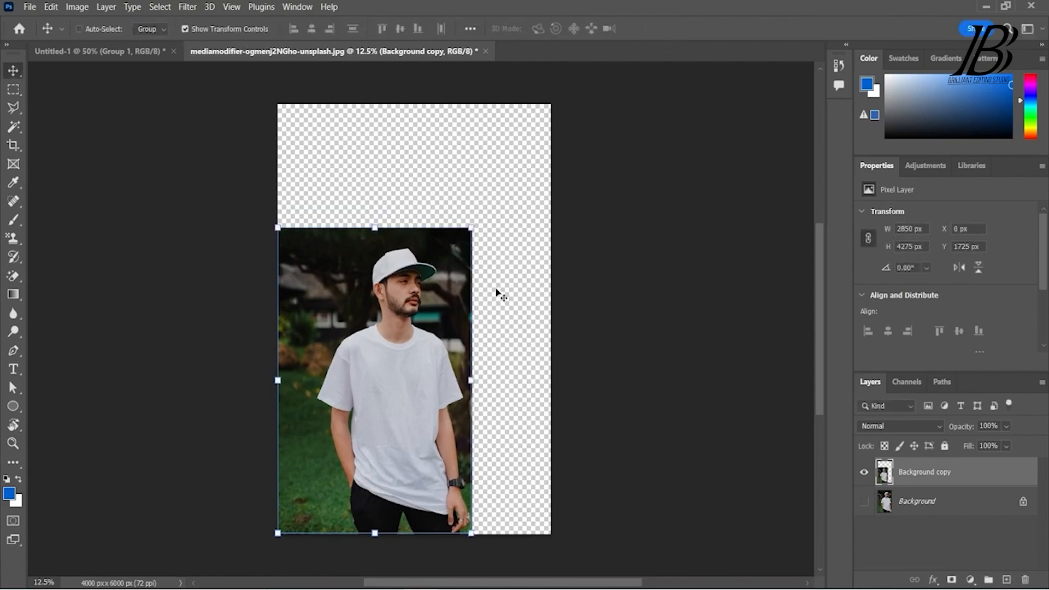
pyautogui.press('ctrl')
# - Cycle the interface brightness through its lighter and darker themes and return to the original dark gray
pyautogui.hotkey('shift', 'F2')
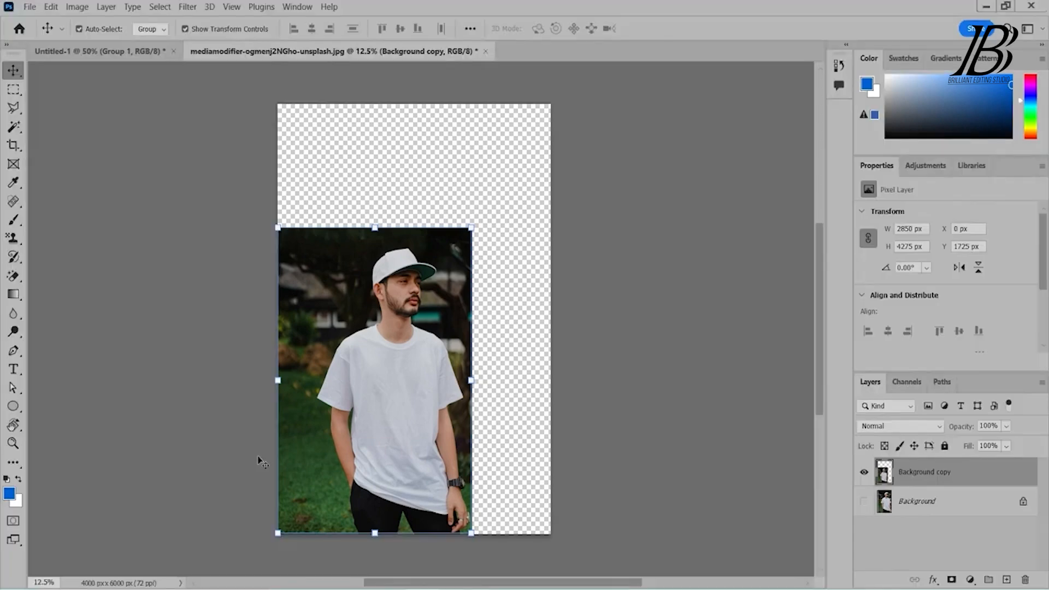
pyautogui.hotkey('shift', 'F2')
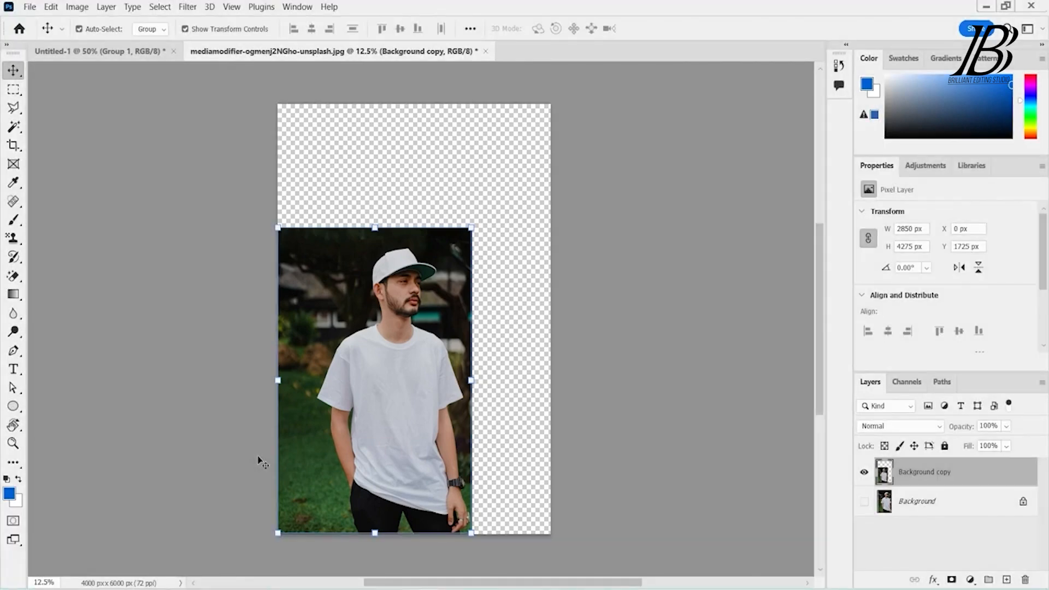
pyautogui.hotkey('shift', 'F1')
pyautogui.hotkey('shift', 'F1')
pyautogui.hotkey('shift', 'F1')
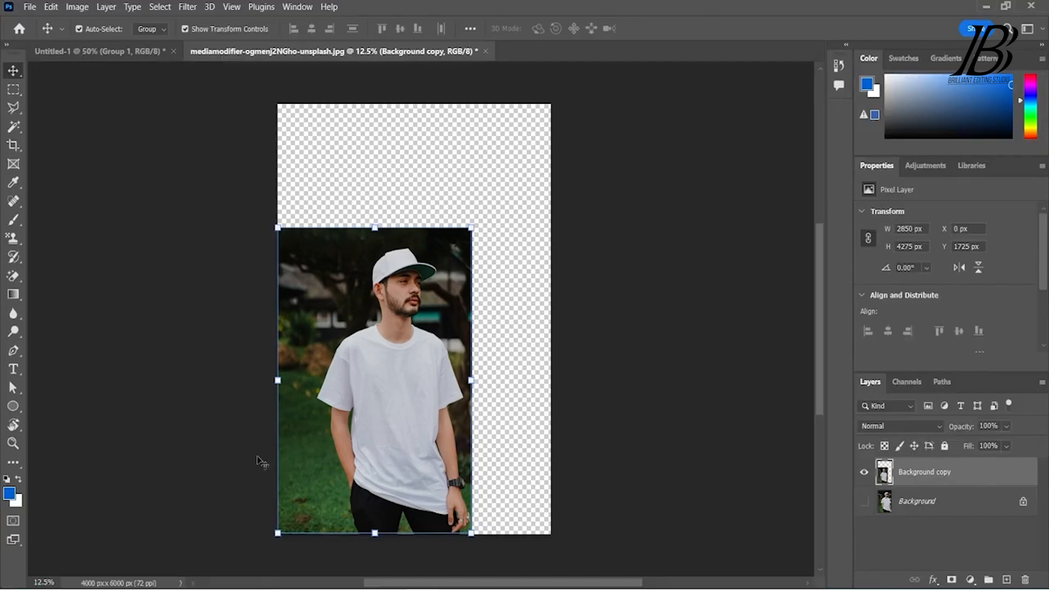
pyautogui.hotkey('shift', 'F2')
pyautogui.hotkey('shift', 'F2')
pyautogui.hotkey('shift', 'F2')
pyautogui.hotkey('shift', 'F1')
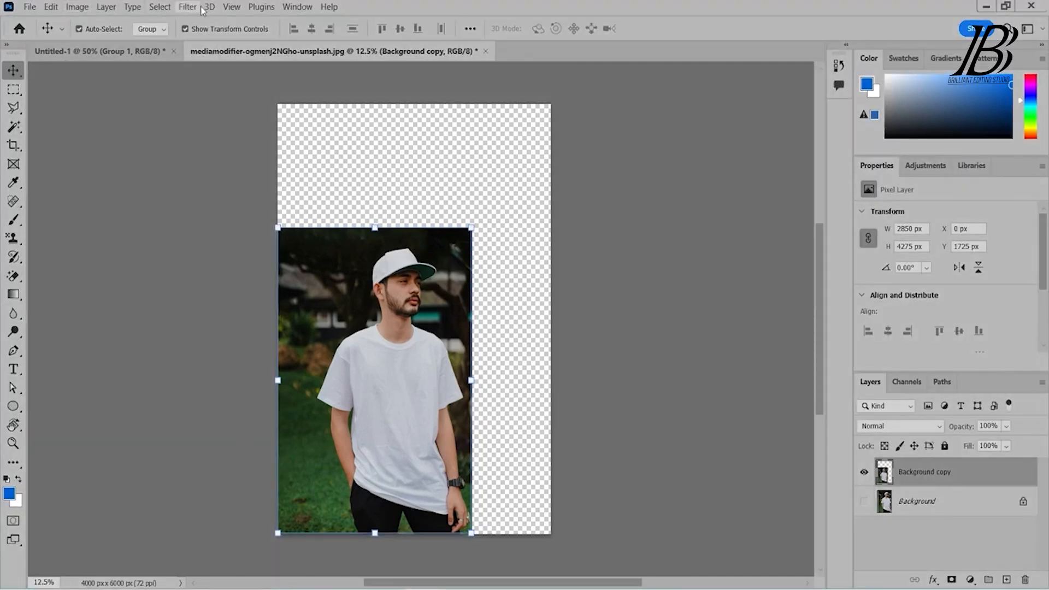
pyautogui.hotkey('shift', 'F2')
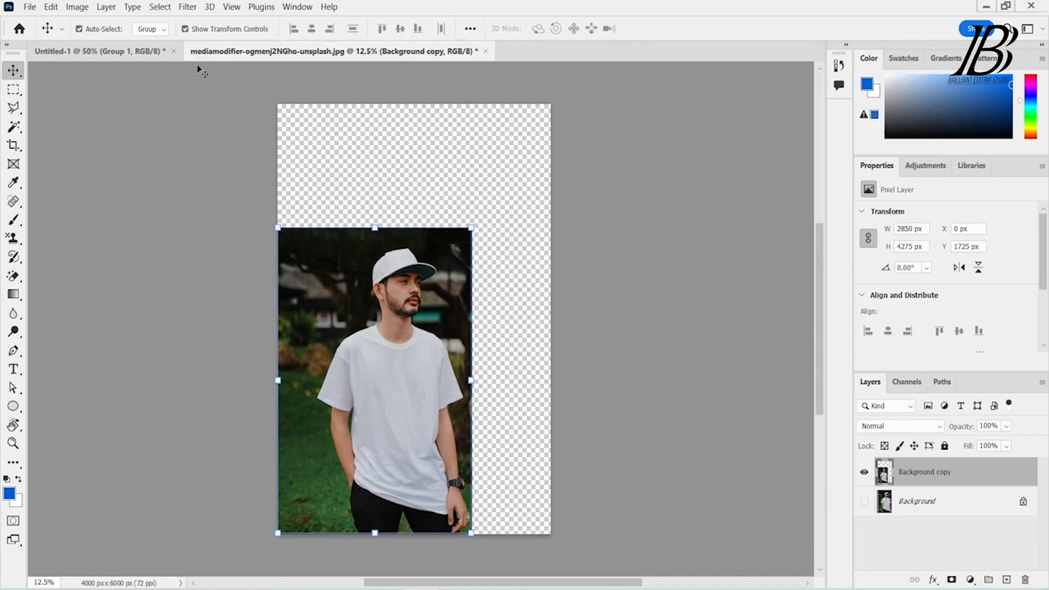
pyautogui.hotkey('shift', 'F1')
pyautogui.hotkey('shift', 'F1')
pyautogui.hotkey('shift', 'F1')
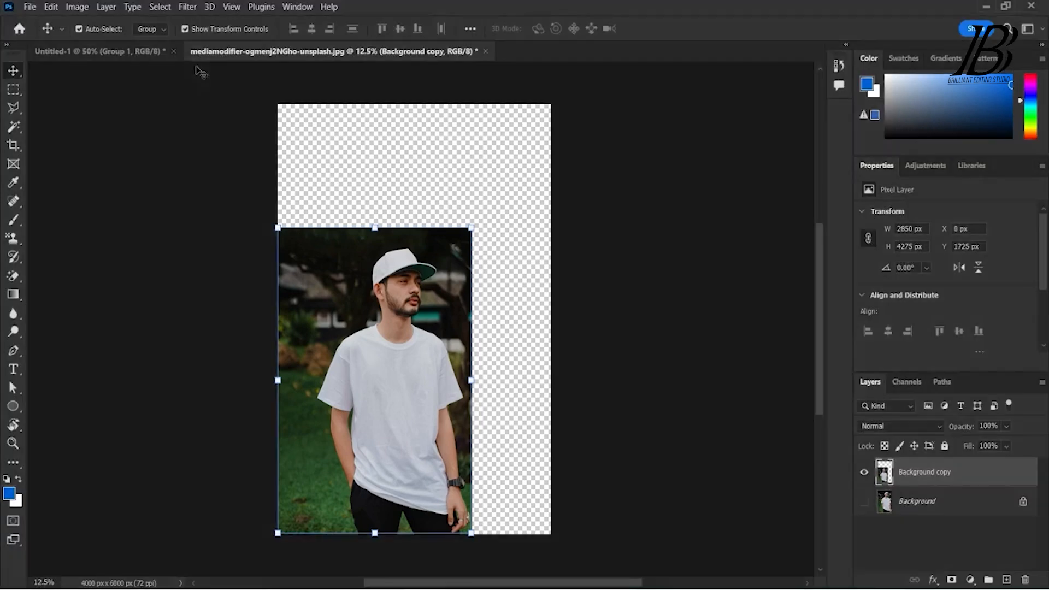
pyautogui.hotkey('shift', 'F2')
pyautogui.hotkey('shift', 'F2')
pyautogui.hotkey('shift', 'F2')
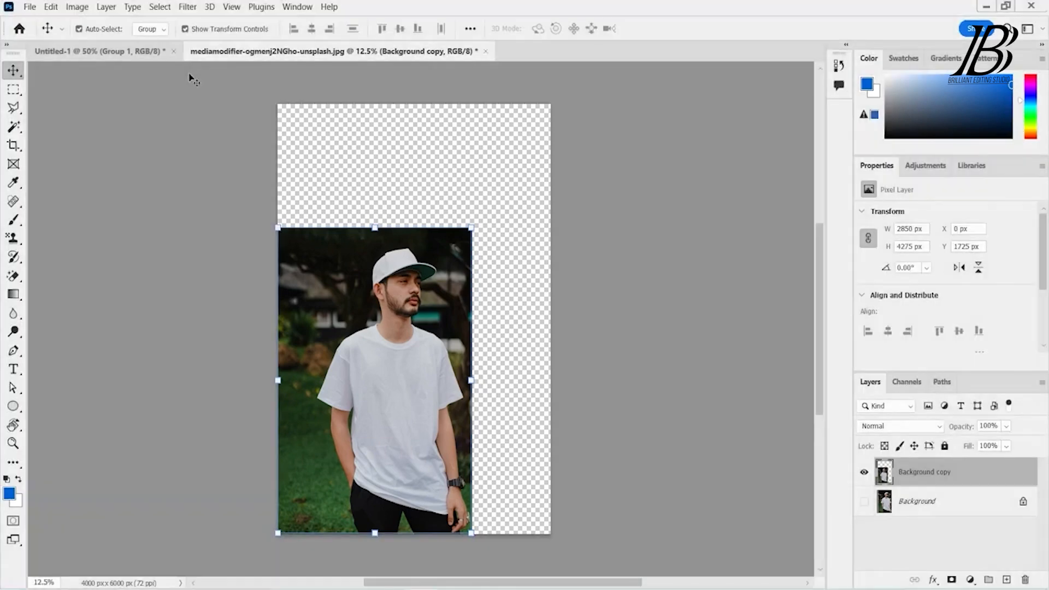
pyautogui.hotkey('shift', 'F1')
pyautogui.hotkey('shift', 'F1')
pyautogui.hotkey('shift', 'F1')
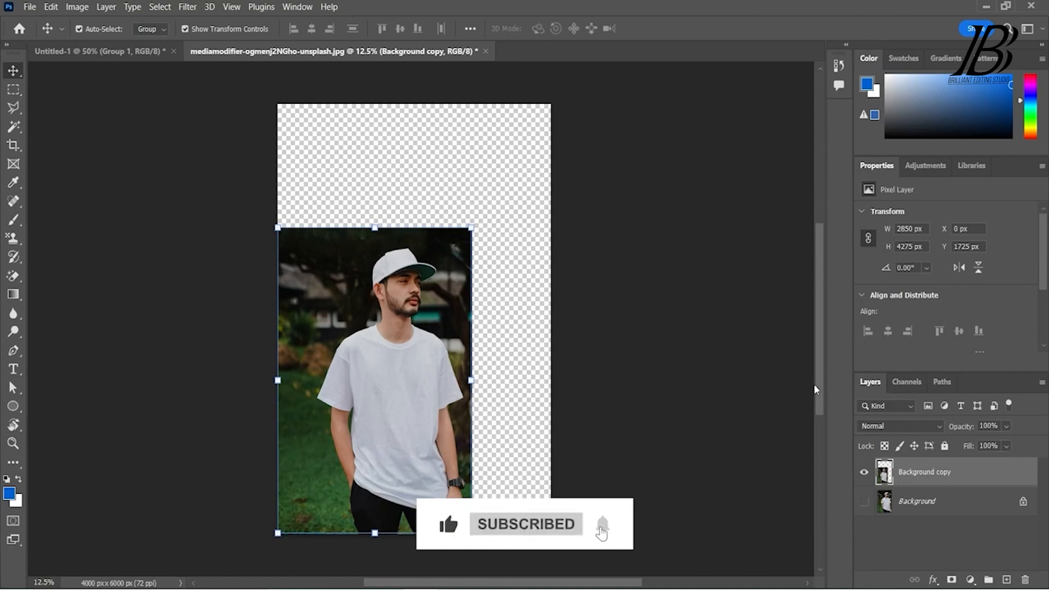
# - Try Black and Medium Gray as the color around the canvas, and set it to Custom
pyautogui.rightClick(627, 177)
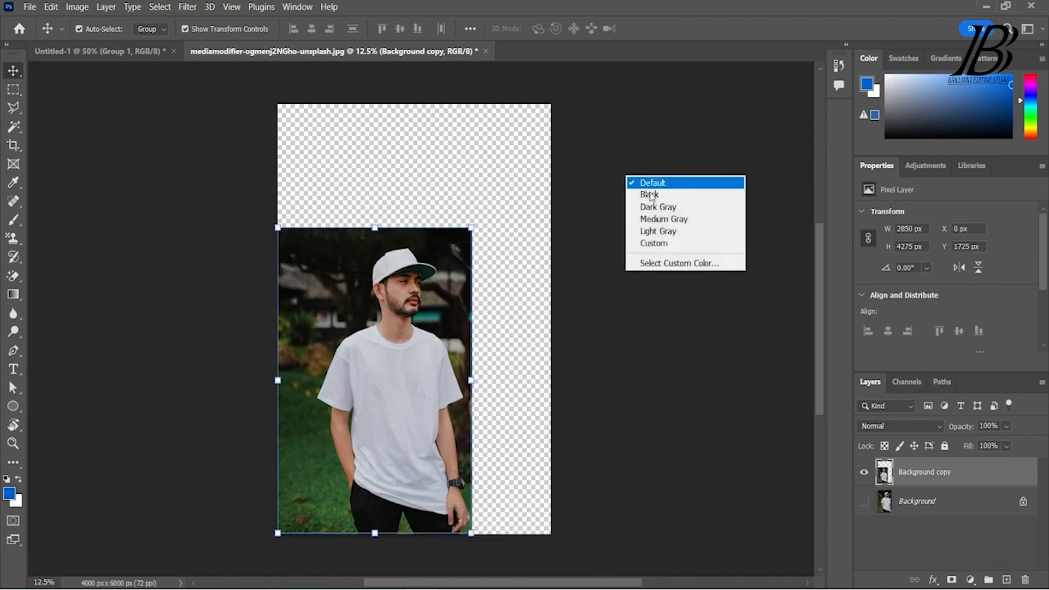
pyautogui.click(654, 199)
pyautogui.rightClick(635, 179)
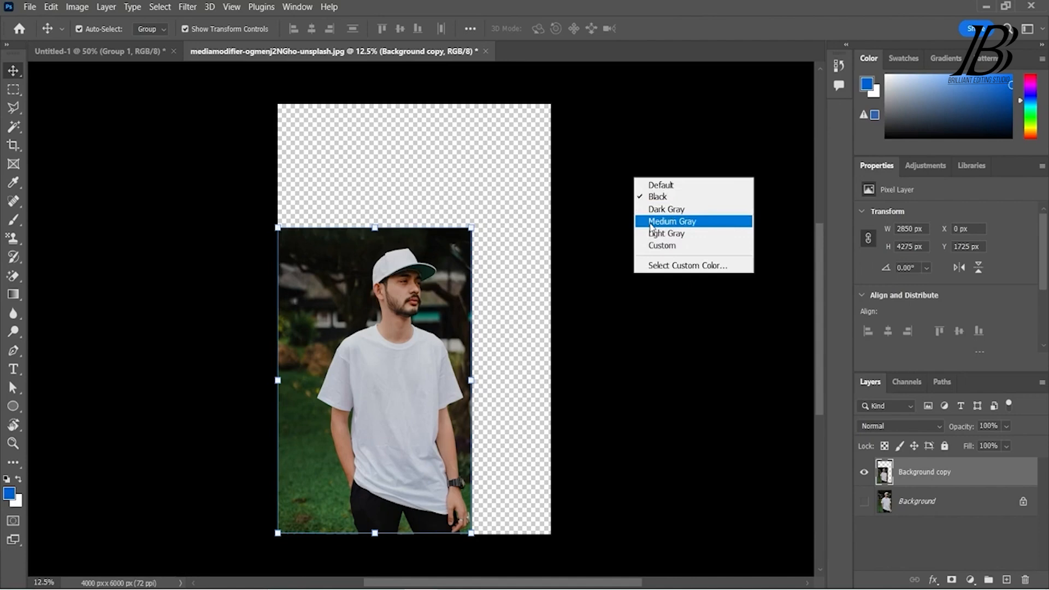
pyautogui.click(651, 223)
pyautogui.rightClick(624, 217)
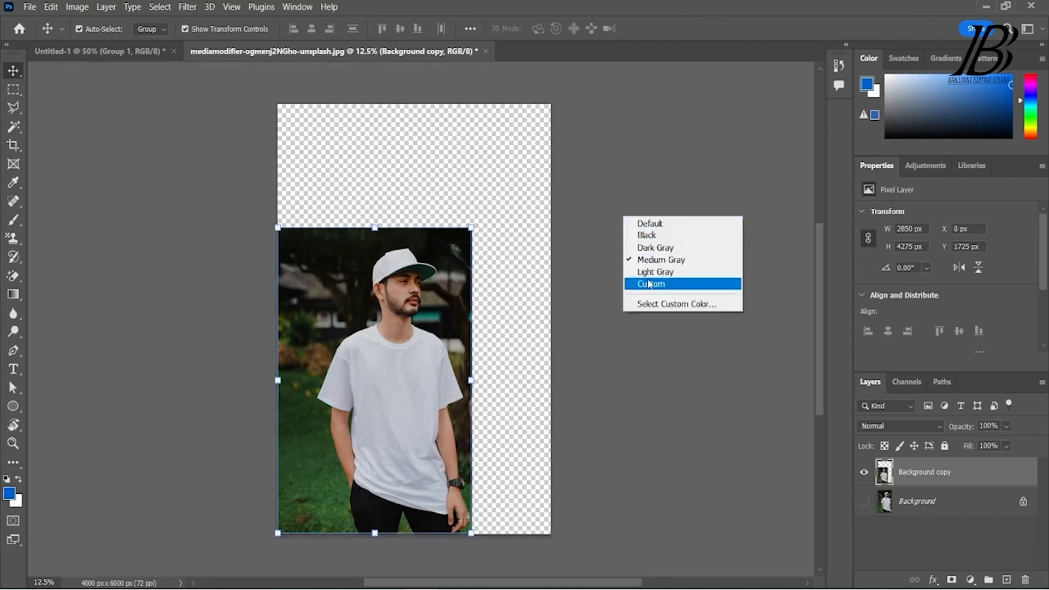
pyautogui.click(649, 284)
# - Change the custom color around the canvas to a bright, fully saturated green
pyautogui.rightClick(627, 204)
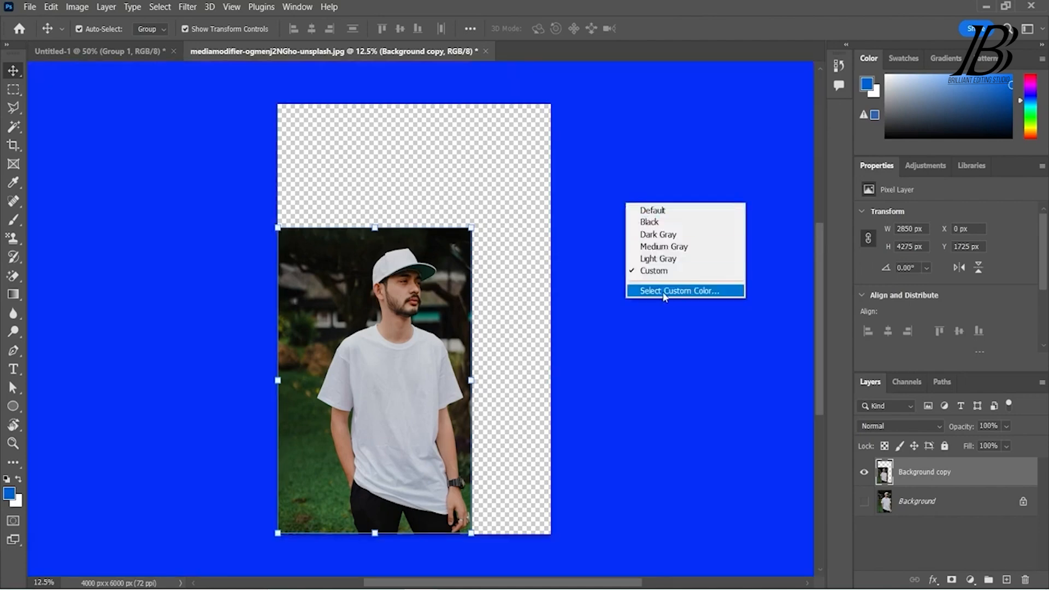
pyautogui.click(664, 291)
pyautogui.moveTo(650, 253); pyautogui.dragTo(806, 270)
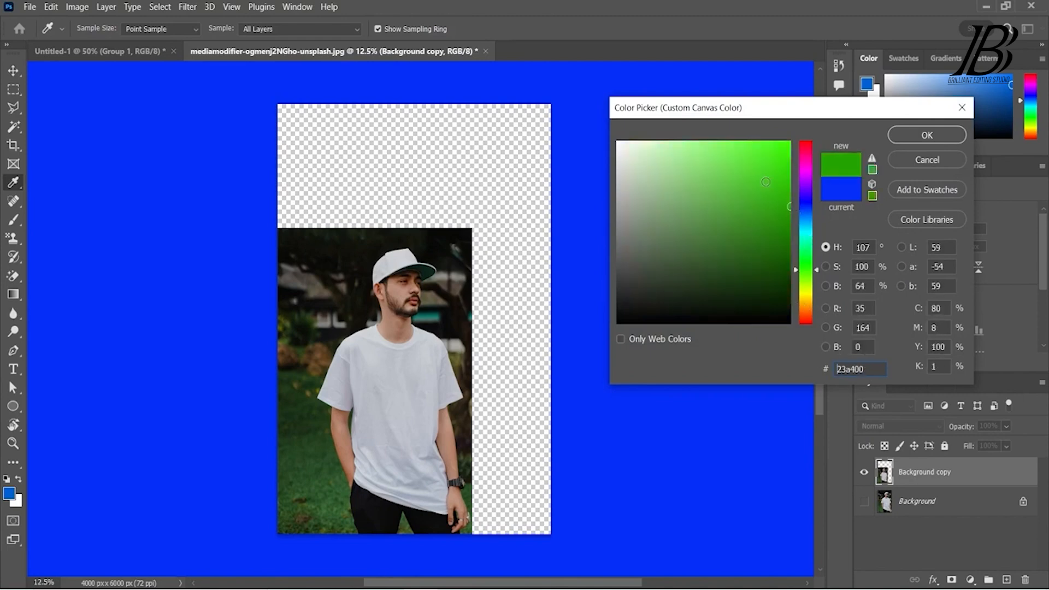
pyautogui.moveTo(766, 184); pyautogui.dragTo(831, 148)
pyautogui.click(916, 129)
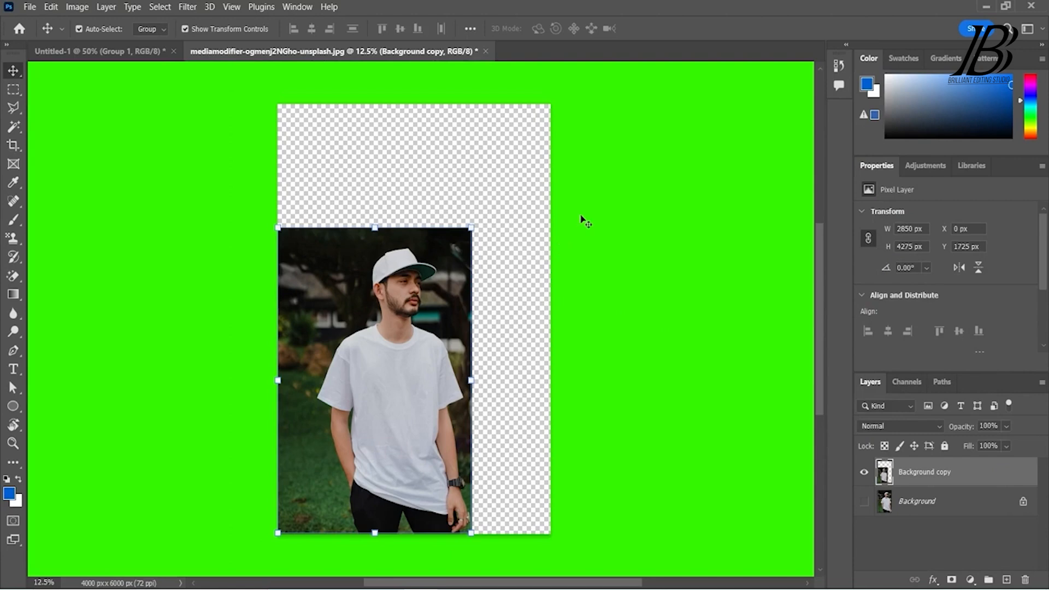
# - Change the custom color around the canvas to a very pale green
pyautogui.rightClick(594, 192)
pyautogui.click(634, 281)
pyautogui.click(650, 142)
pyautogui.click(910, 137)
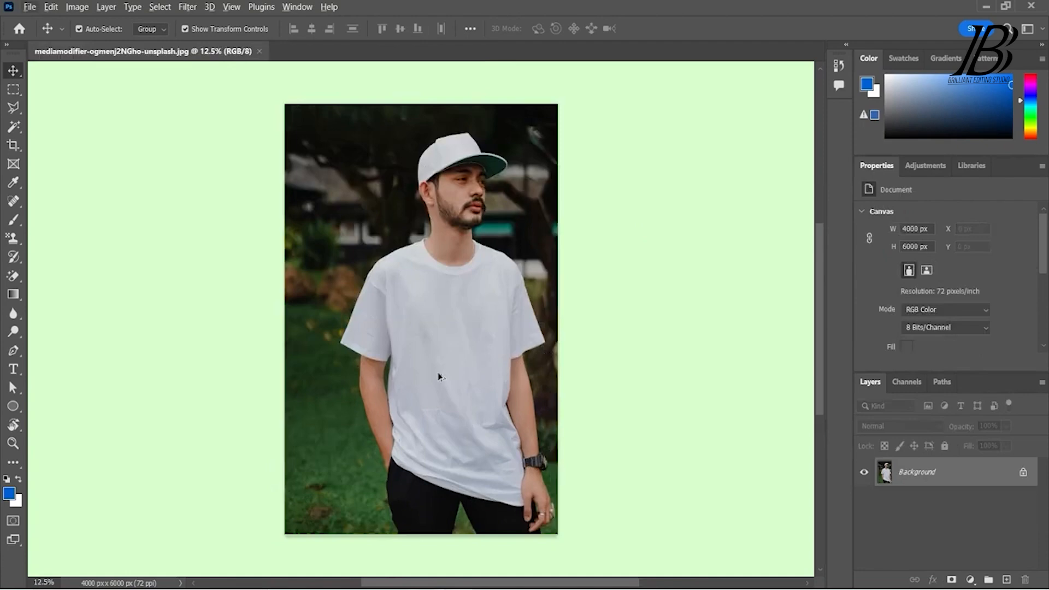
# - Duplicate the Background layer and keep placing offset duplicates of the photo around the canvas until there are ten copies
pyautogui.hotkey('ctrl', 'j')
pyautogui.moveTo(438, 376); pyautogui.dragTo(655, 339)
pyautogui.moveTo(522, 369); pyautogui.dragTo(315, 418)
pyautogui.keyDown('alt'); pyautogui.moveTo(392, 375); pyautogui.dragTo(516, 254); pyautogui.keyUp('alt')
pyautogui.keyDown('alt'); pyautogui.moveTo(590, 294); pyautogui.dragTo(411, 371); pyautogui.keyUp('alt')
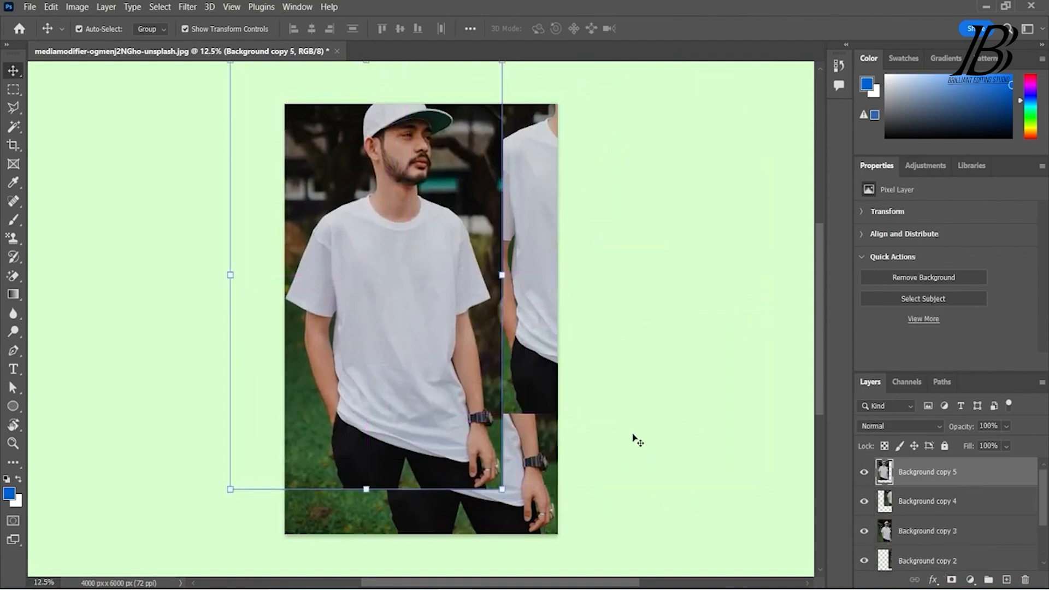
pyautogui.moveTo(459, 329); pyautogui.dragTo(536, 369)
pyautogui.keyDown('alt'); pyautogui.moveTo(506, 322); pyautogui.dragTo(386, 382); pyautogui.keyUp('alt')
pyautogui.keyDown('alt'); pyautogui.moveTo(476, 395); pyautogui.dragTo(458, 236); pyautogui.keyUp('alt')
pyautogui.keyDown('alt'); pyautogui.moveTo(400, 252); pyautogui.dragTo(555, 253); pyautogui.keyUp('alt')
pyautogui.keyDown('alt'); pyautogui.moveTo(507, 303); pyautogui.dragTo(465, 408); pyautogui.keyUp('alt')
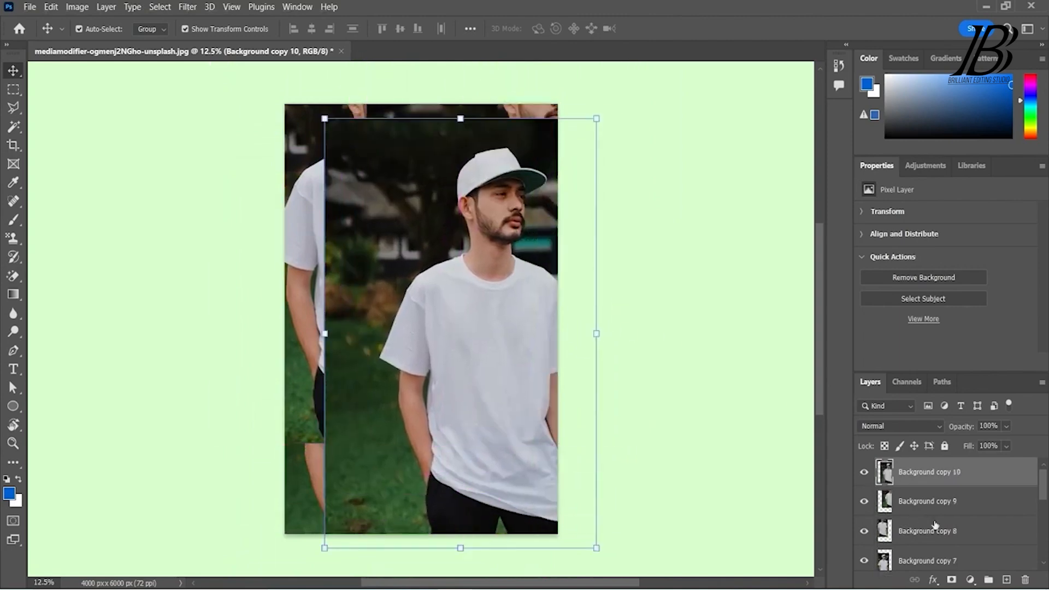
# - Select all layers from Background copy 10 down to Background copy and delete them together, keeping the locked Background
pyautogui.scroll(-5, 935, 525)
pyautogui.keyDown('shift'); pyautogui.click(953, 525); pyautogui.keyUp('shift')
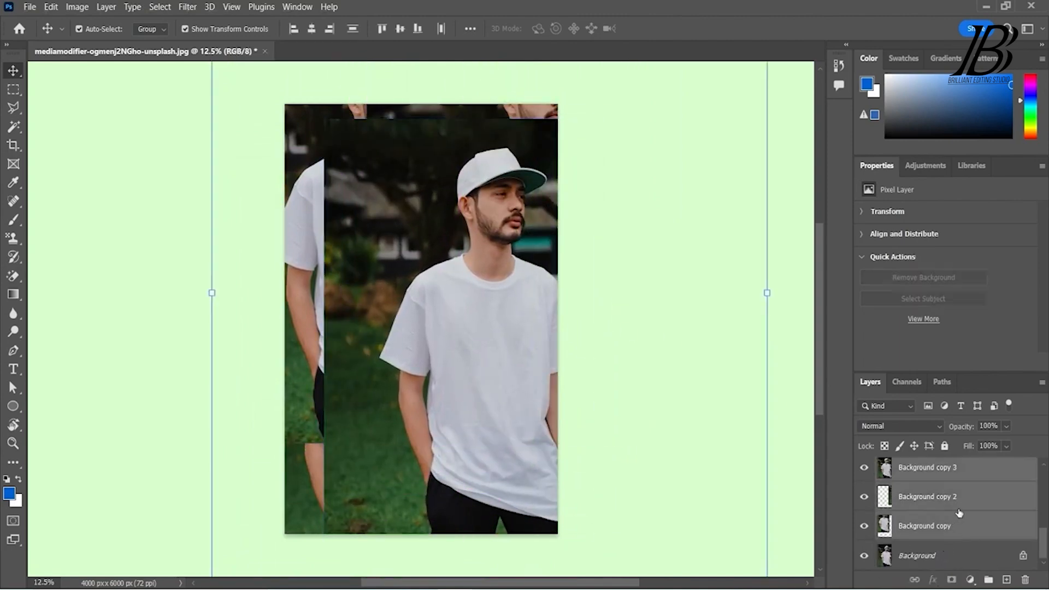
pyautogui.scroll(6, 956, 508)
pyautogui.click(949, 488)
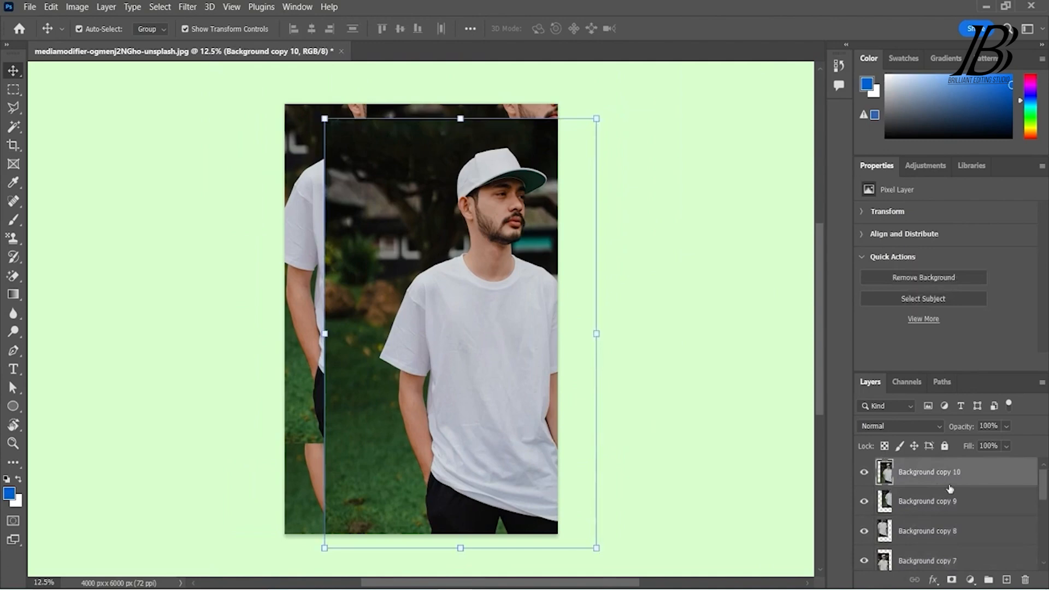
pyautogui.scroll(-5, 955, 533)
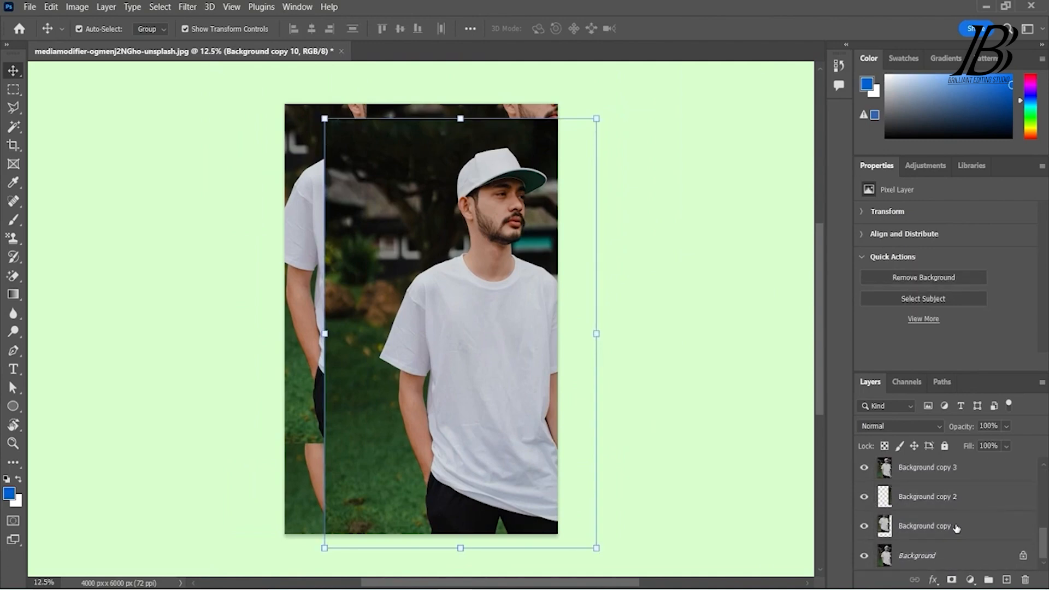
pyautogui.keyDown('shift'); pyautogui.click(956, 528); pyautogui.keyUp('shift')
pyautogui.moveTo(964, 473); pyautogui.dragTo(1026, 578)
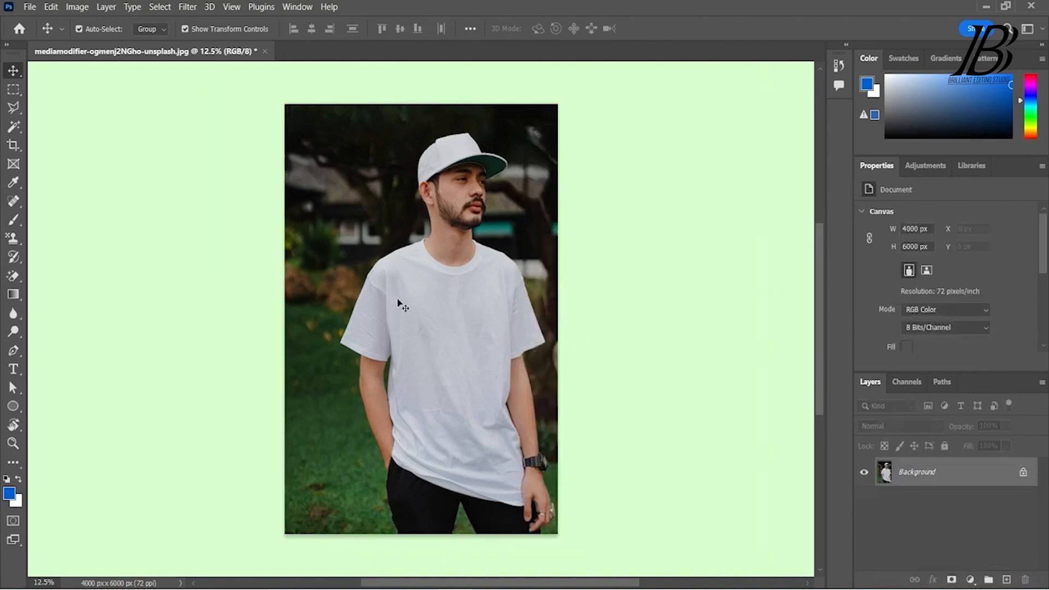
# - Create four copies of the Background photo, shifting the duplicates vertically
pyautogui.moveTo(406, 313); pyautogui.dragTo(405, 225)
pyautogui.moveTo(418, 362); pyautogui.dragTo(433, 213)
pyautogui.scroll(2, 445, 339)
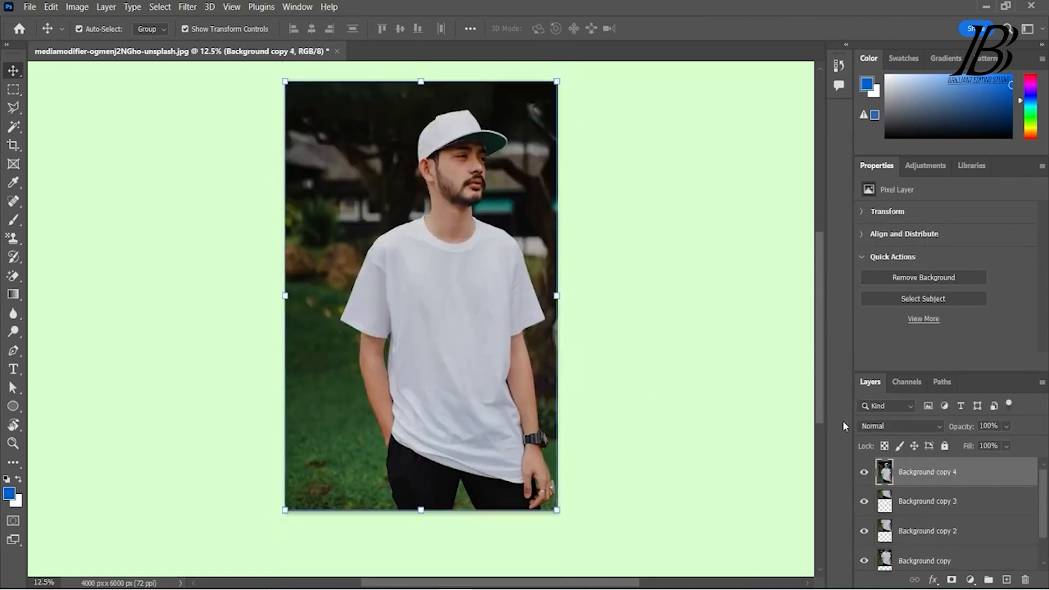
# - Select the layers from Background copy 4 down to Background copy and delete them together
pyautogui.scroll(-2, 981, 556)
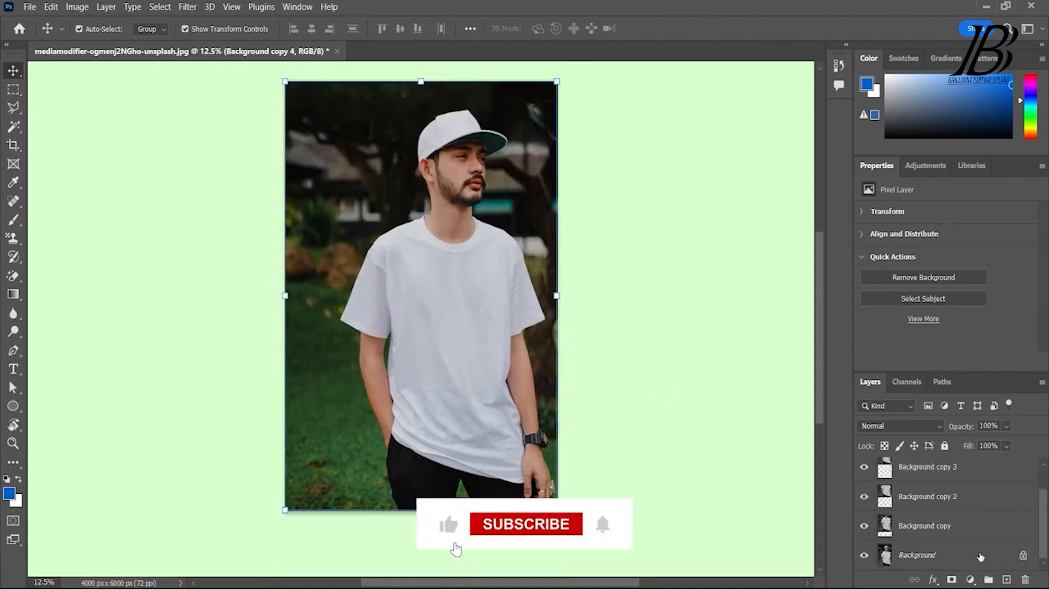
pyautogui.keyDown('shift'); pyautogui.click(957, 522); pyautogui.keyUp('shift')
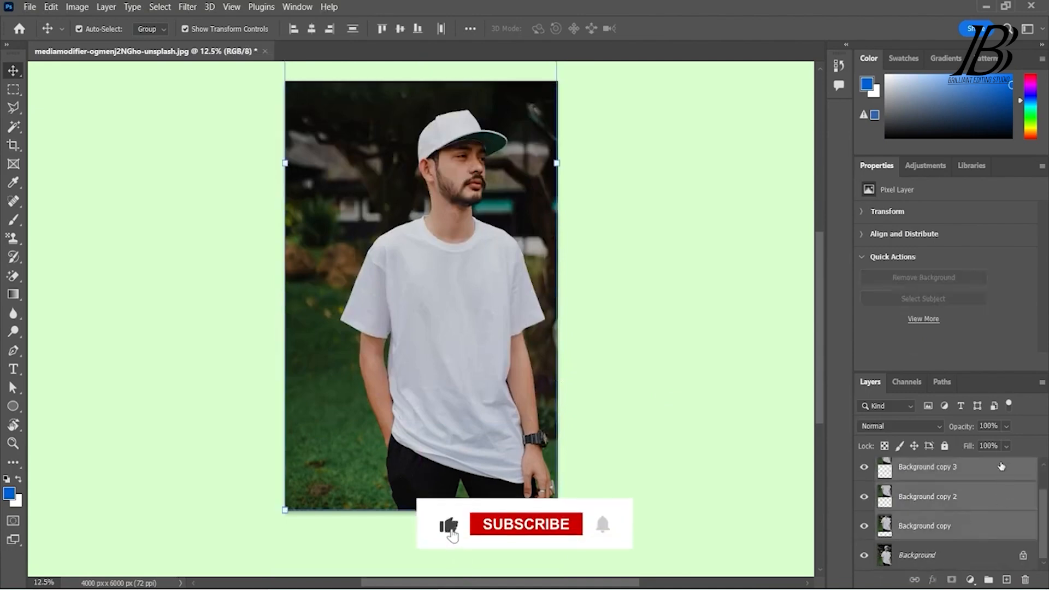
pyautogui.click(1025, 579)
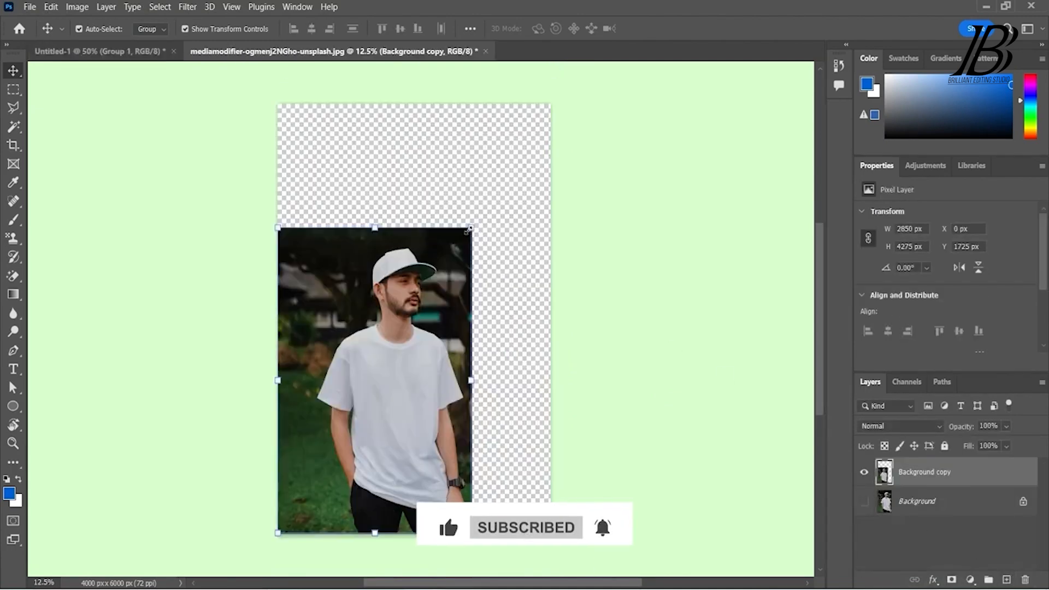